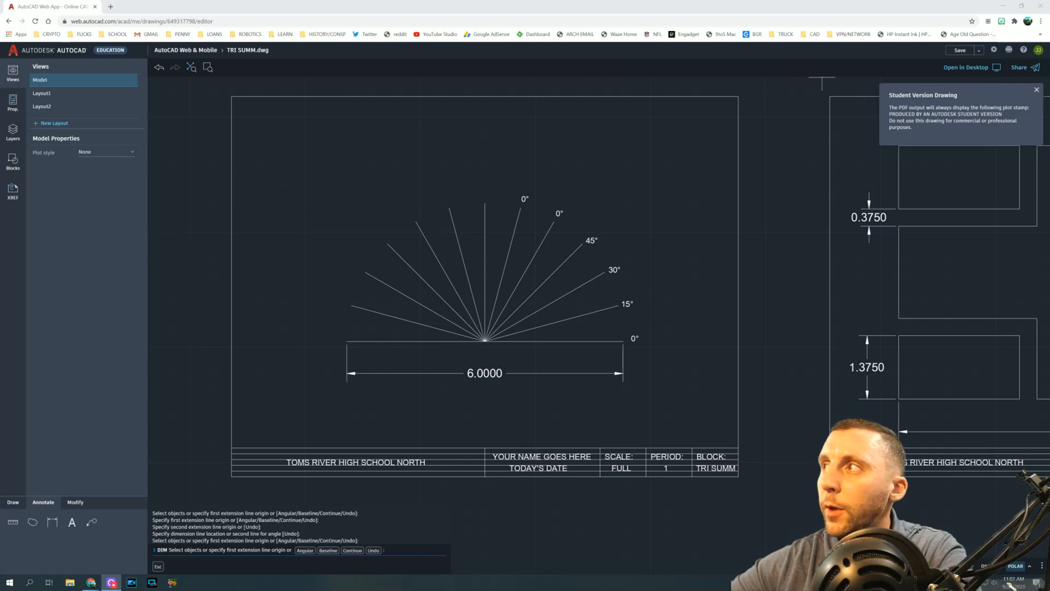
Step: Save a copy of the TRI SUMM drawing under the name 4-44
click(1037, 92)
click(980, 51)
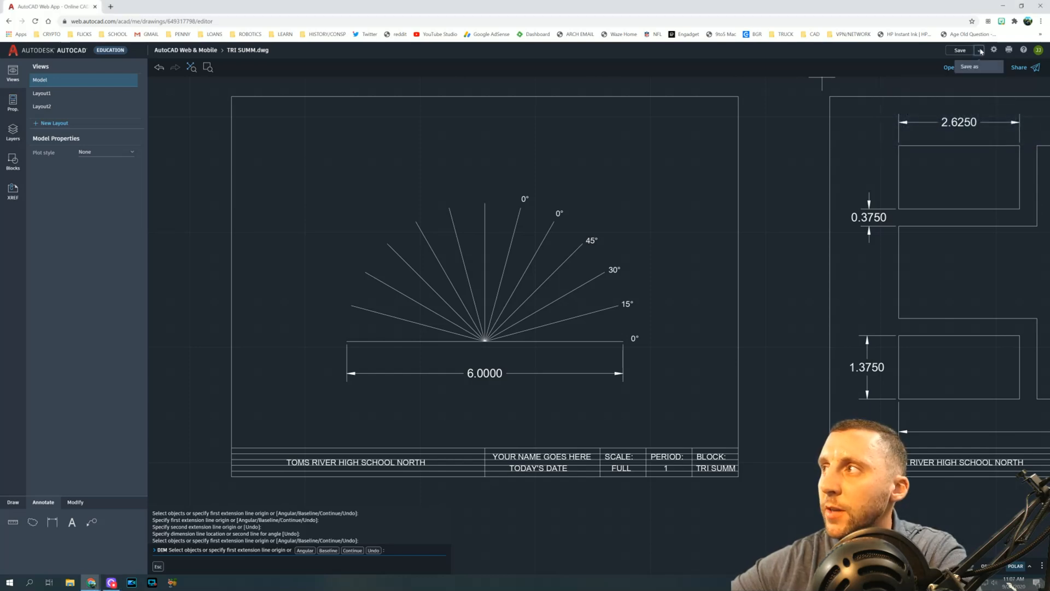
click(972, 67)
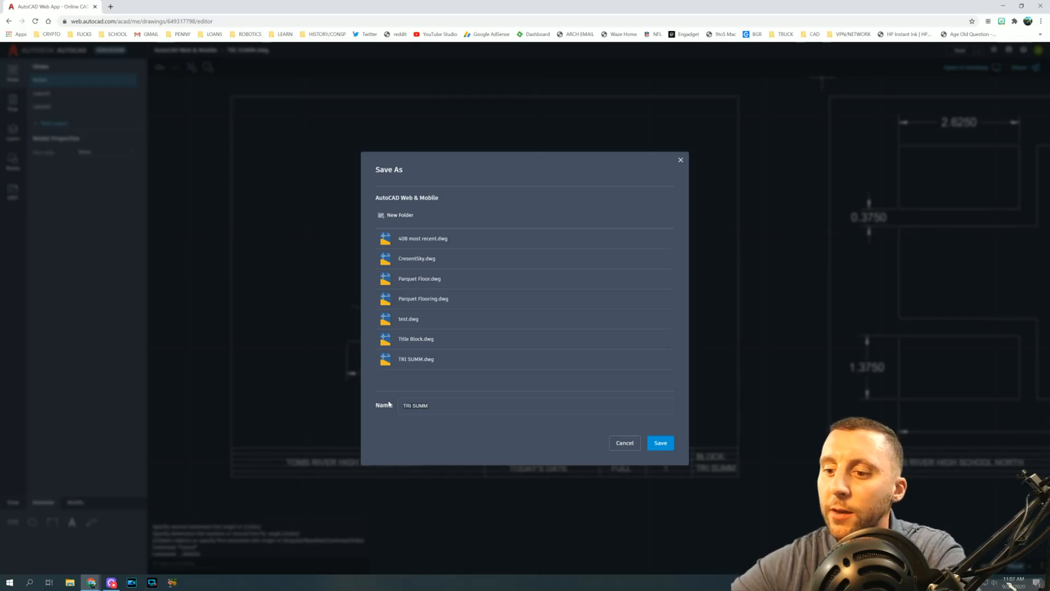
text(4-44)
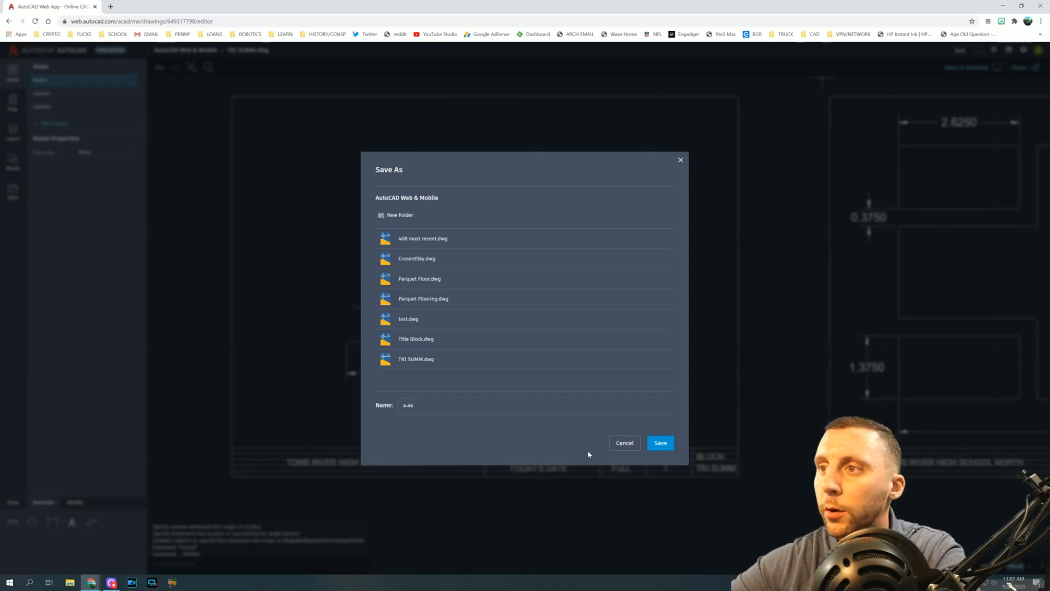
click(654, 444)
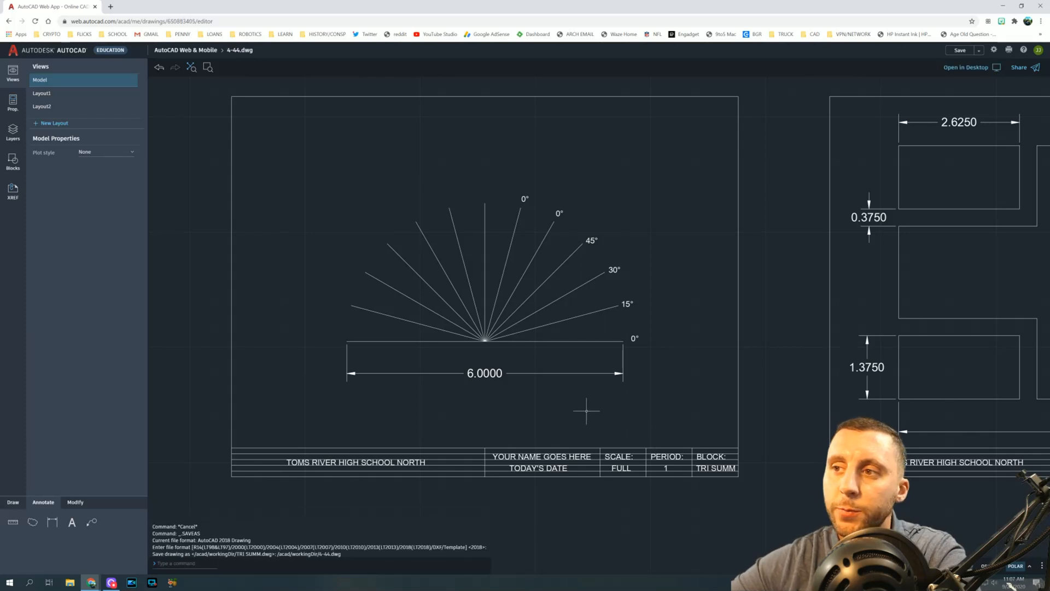
Step: Delete the fan of angled lines with its angle labels and 6.0000 dimension from the first title block sheet
click(661, 401)
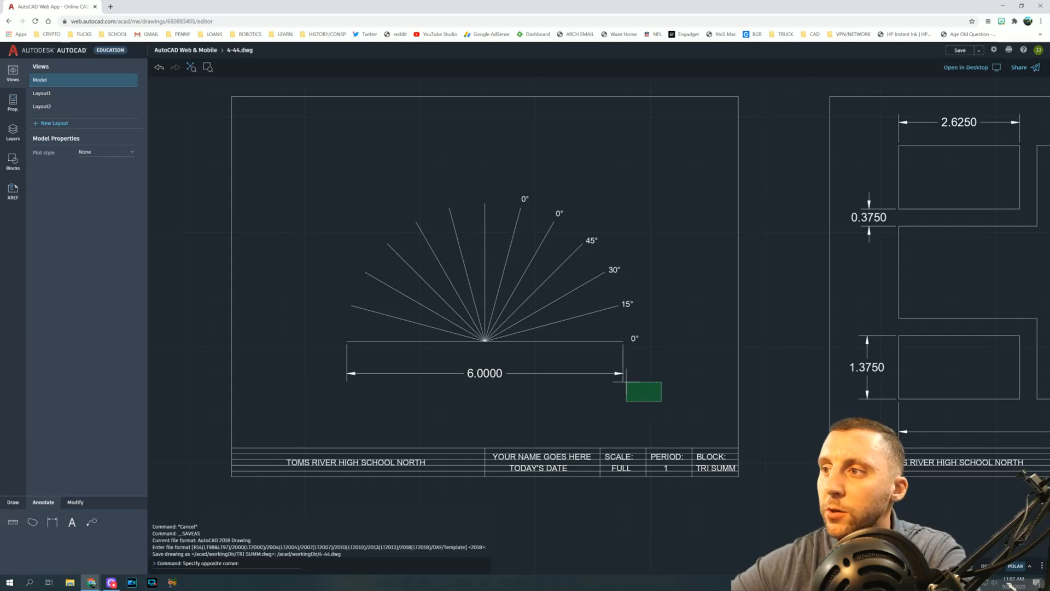
click(279, 173)
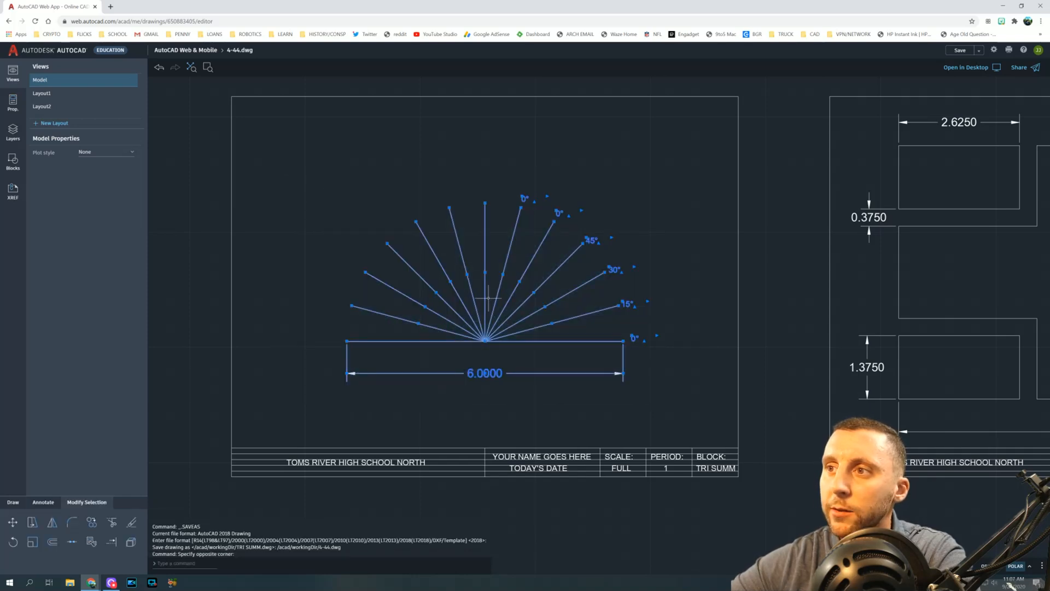
key(Delete)
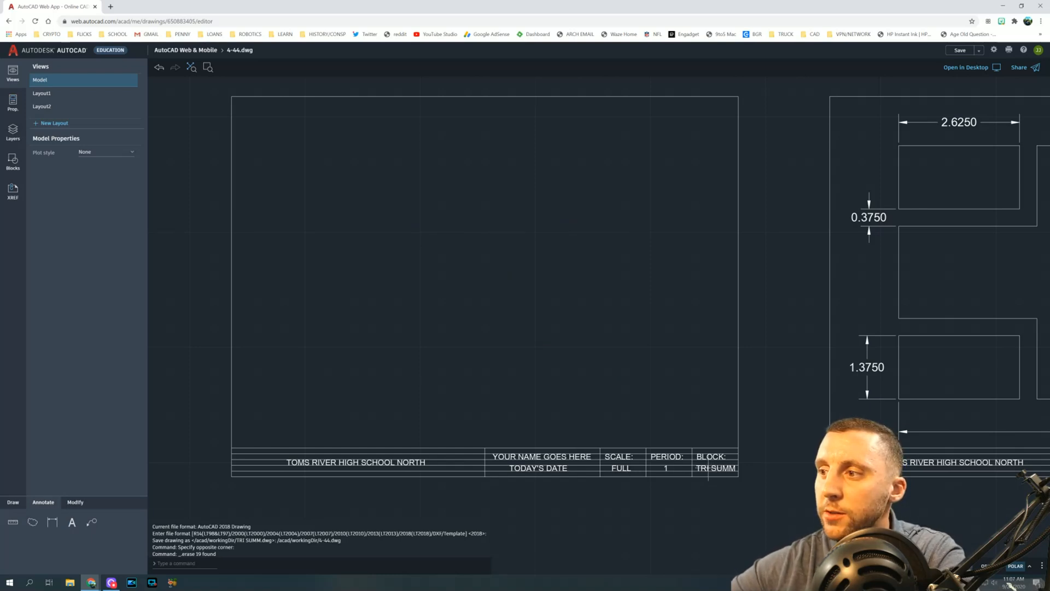
Step: Change the text under BLOCK: in the first sheet's title block to 4-44
double_click(709, 467)
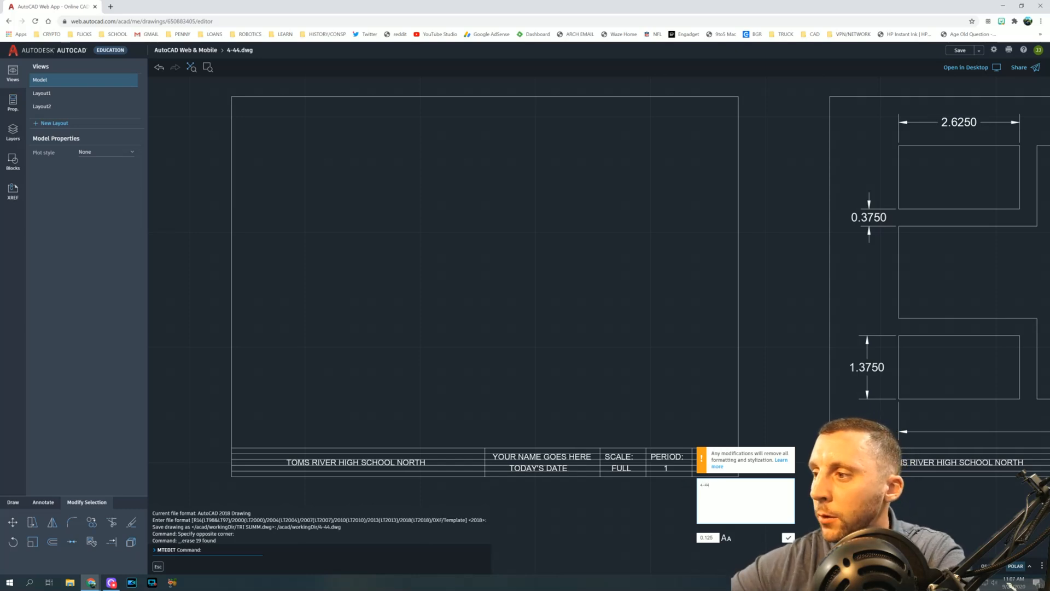
text(4-44)
click(788, 538)
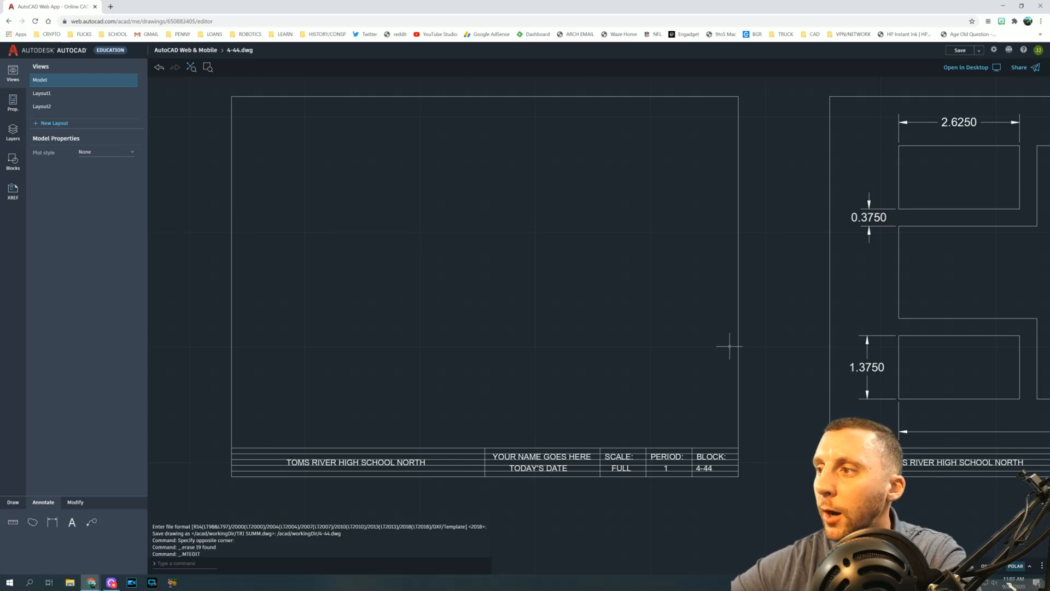
Step: Draw a diagonal line across the empty drawing area, from the border's upper-left corner to the title block's upper-right corner
scroll(717, 342, down, 2)
middle_drag(704, 339, 347, 321)
mouse_move(558, 299)
middle_down()
mouse_move(398, 296)
mouse_move(454, 295)
middle_up()
scroll(431, 296, up, 1)
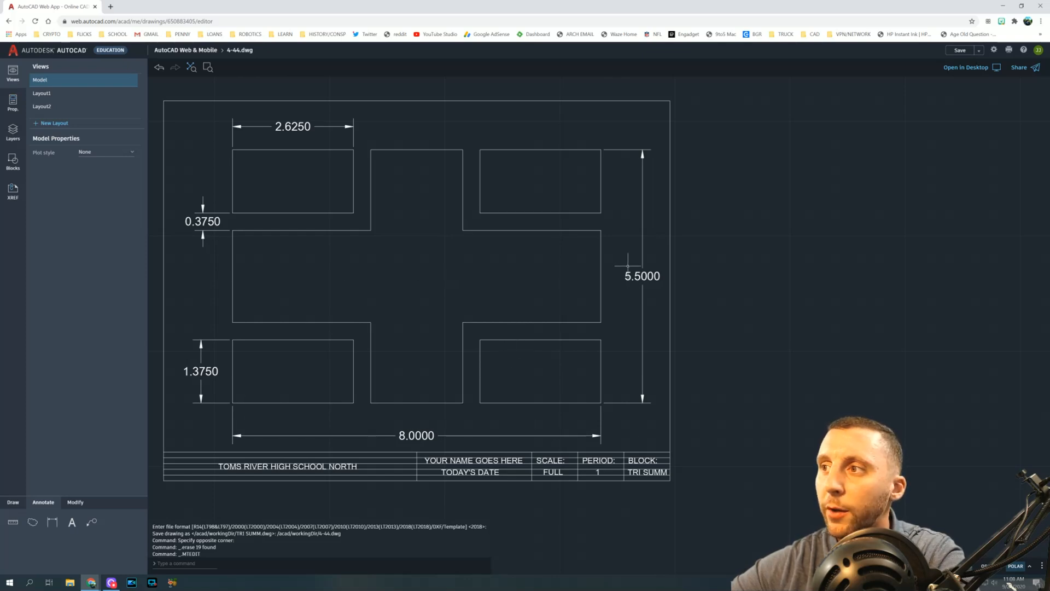
mouse_move(302, 269)
middle_down()
mouse_move(588, 244)
mouse_move(681, 300)
mouse_move(604, 267)
middle_up()
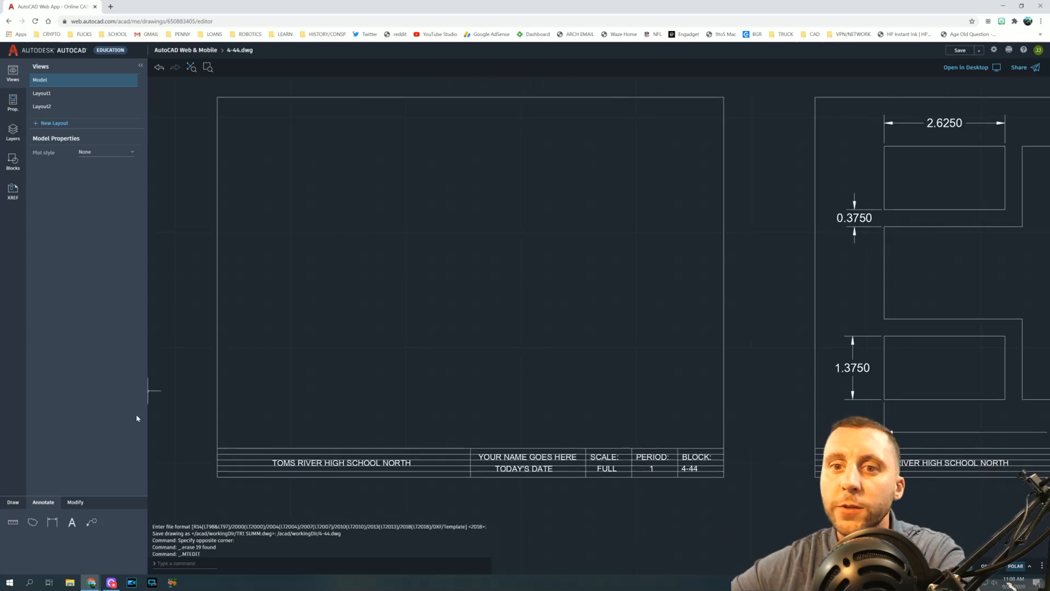
click(13, 502)
click(111, 523)
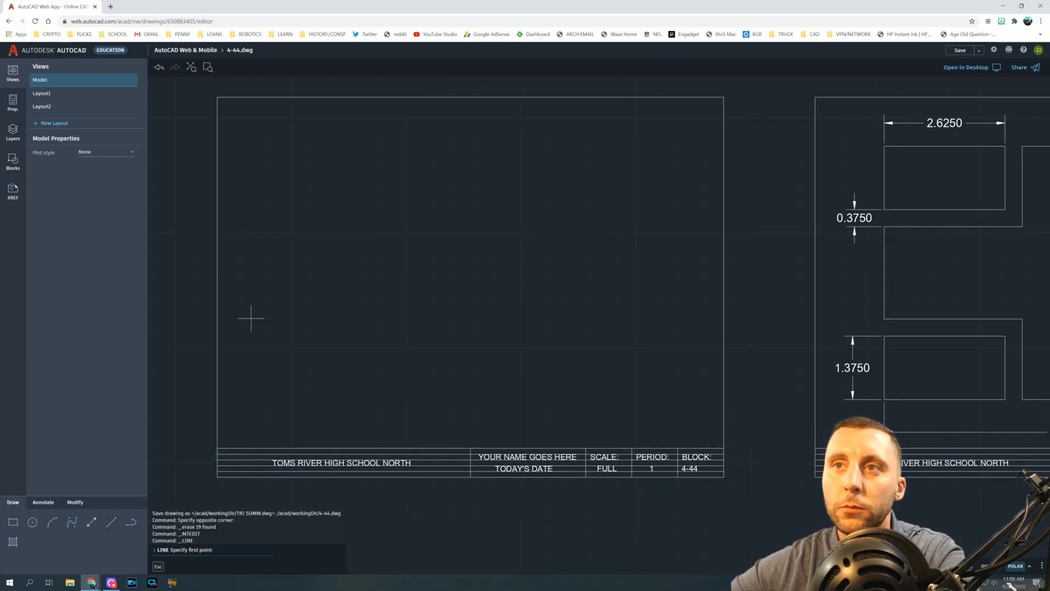
click(217, 97)
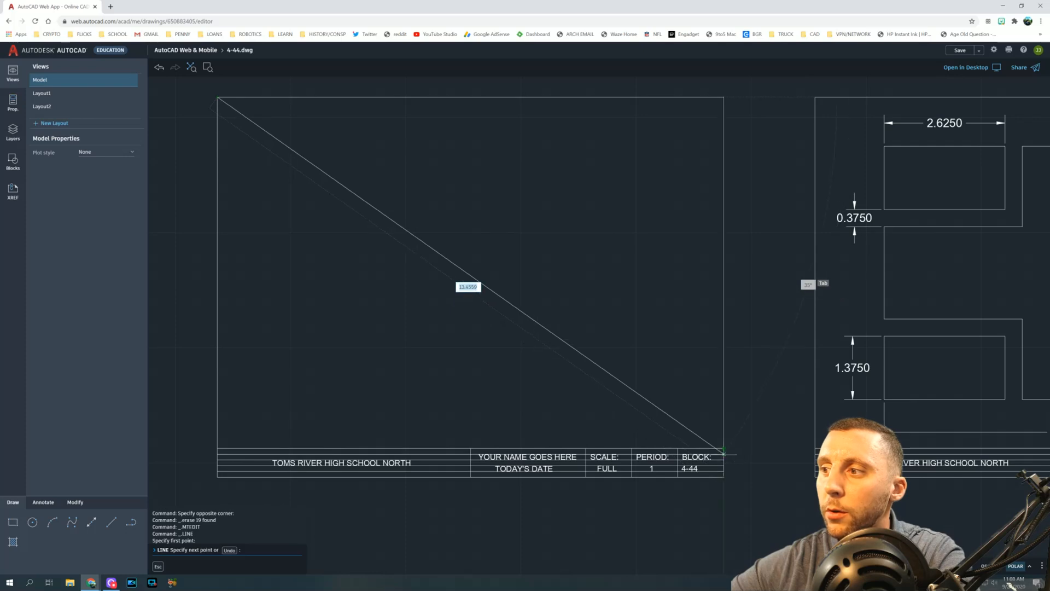
click(723, 448)
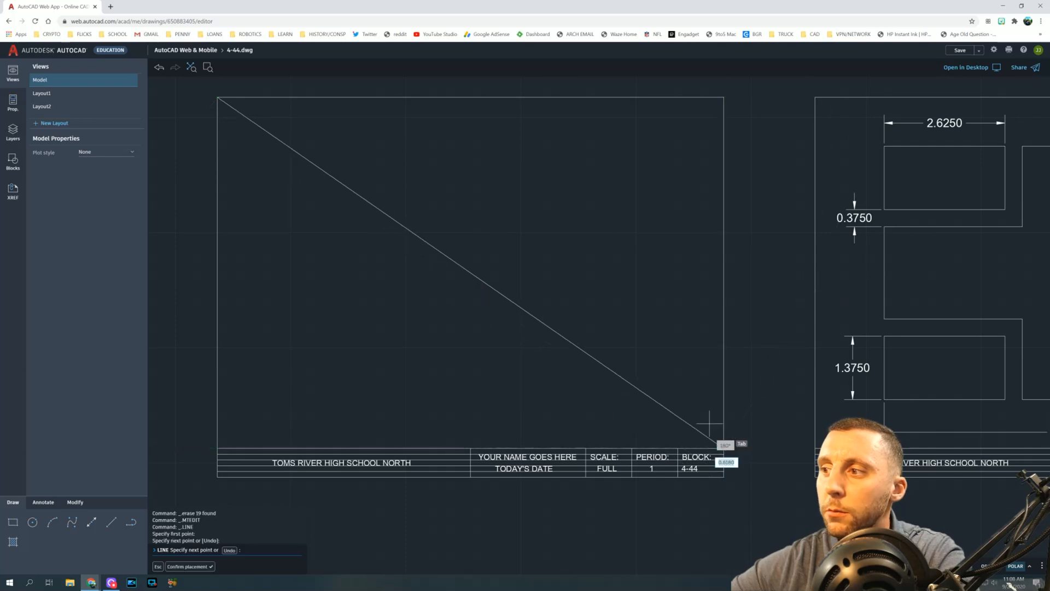
key(Escape)
key(Escape)
key(Escape)
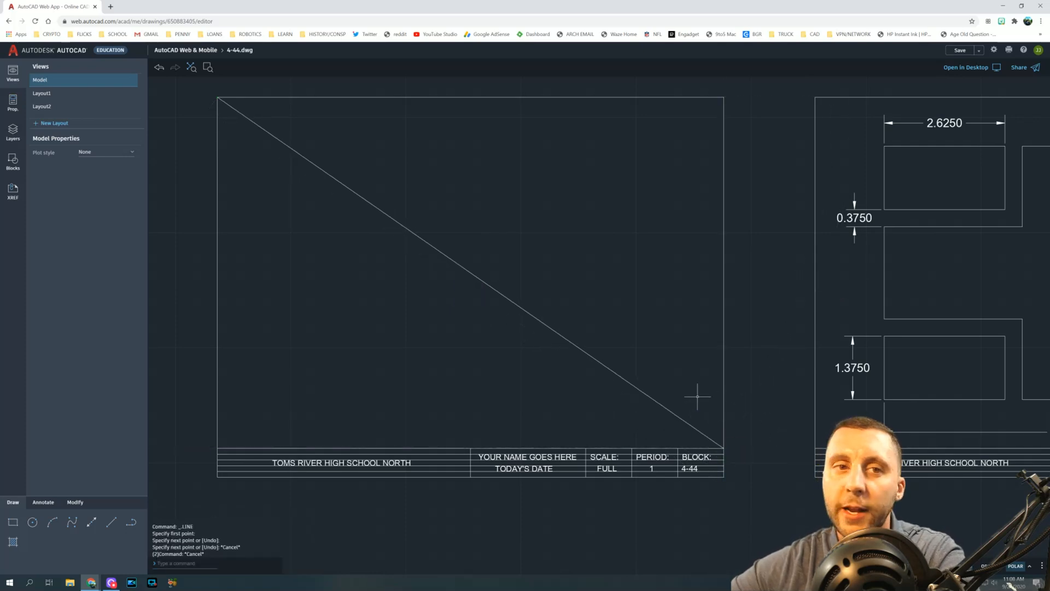
click(92, 523)
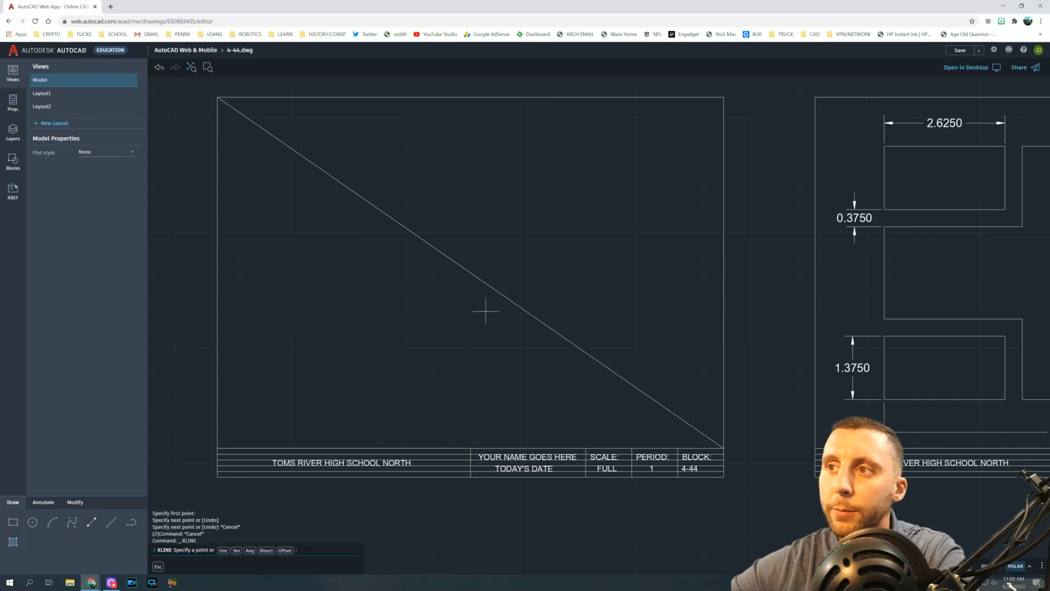
key(Escape)
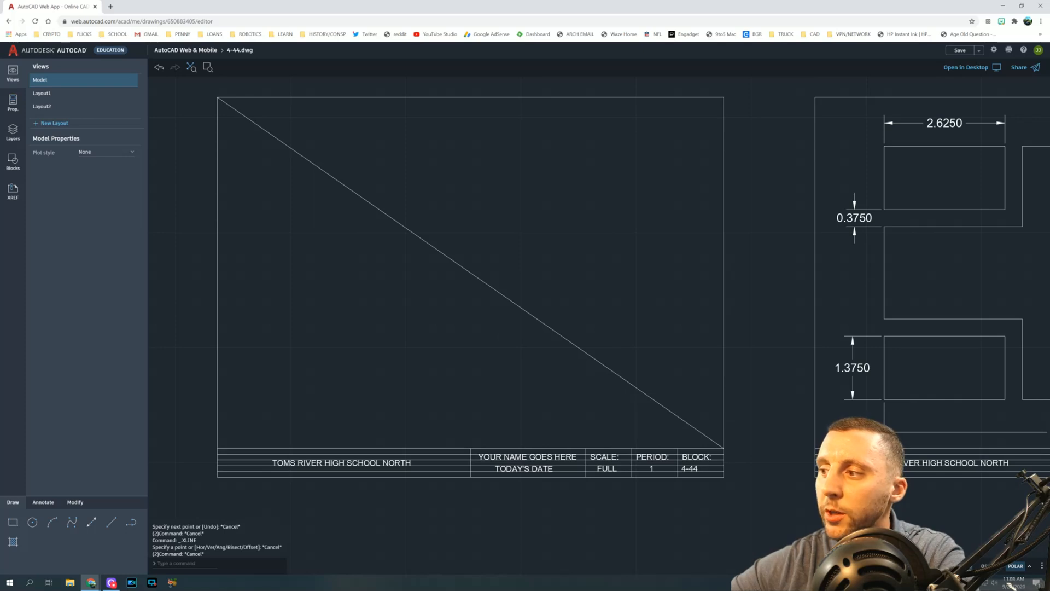
click(964, 567)
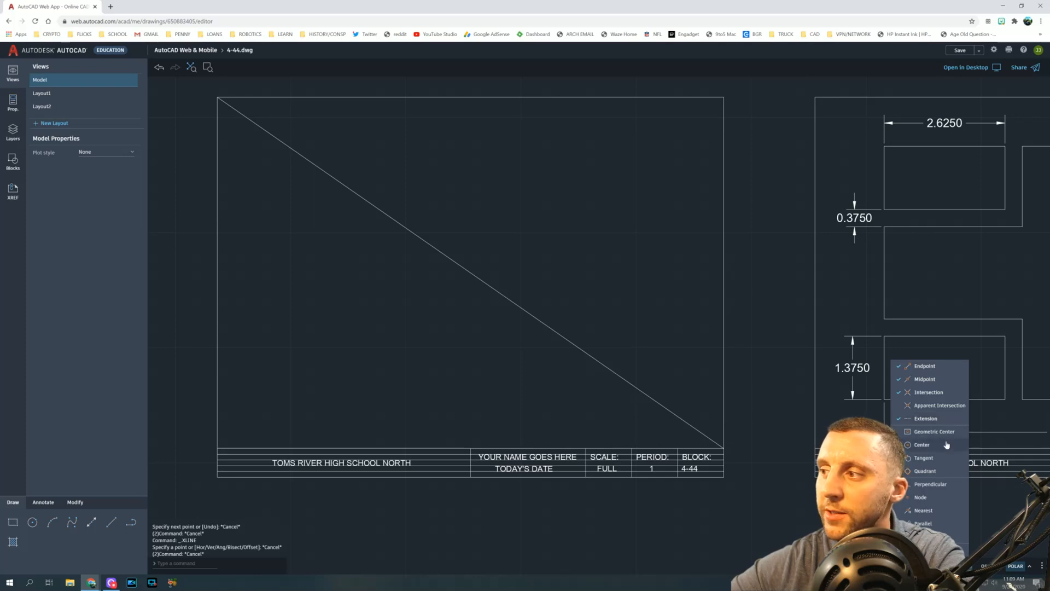
click(966, 566)
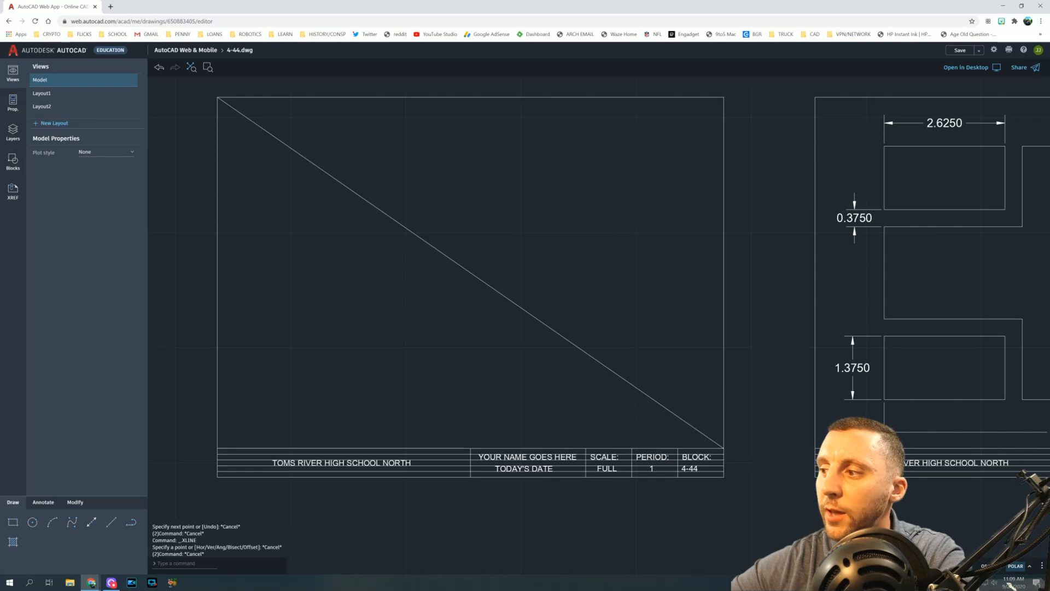
key(Return)
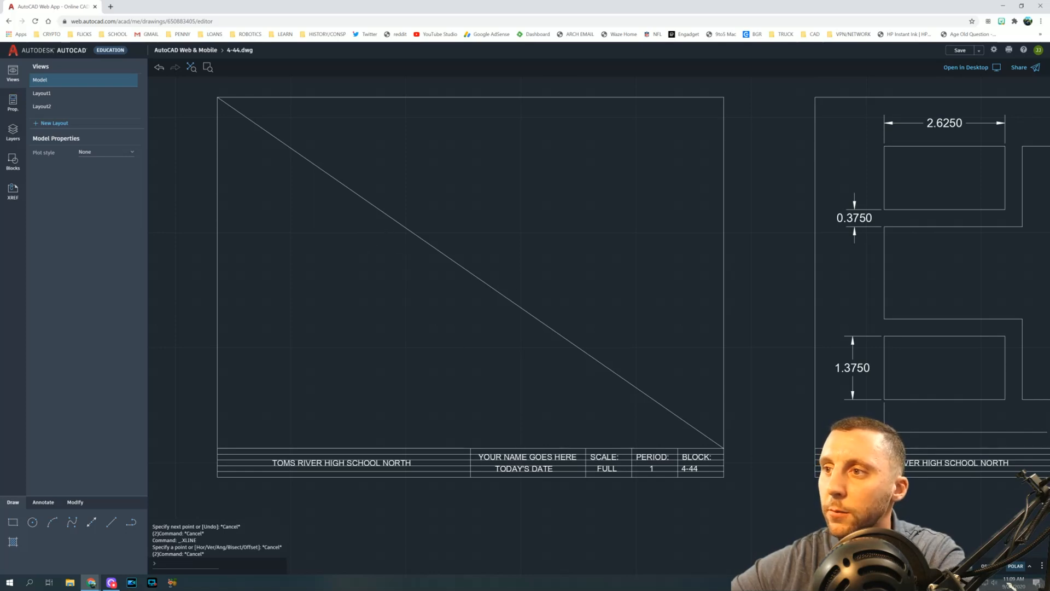
Step: Draw vertical and horizontal construction lines through the diagonal's midpoint, and delete the diagonal
click(91, 523)
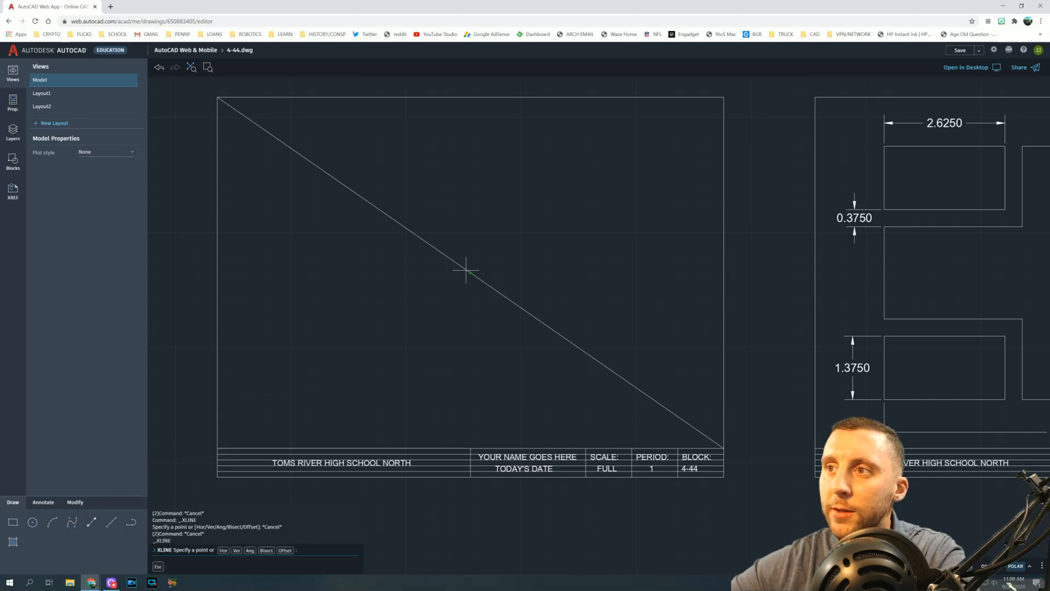
click(470, 272)
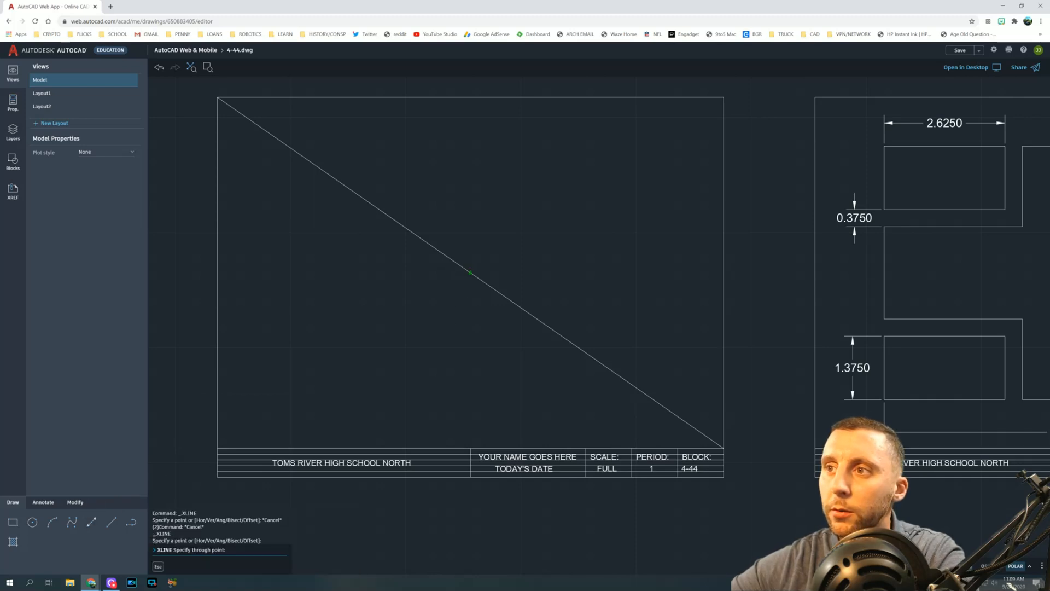
click(470, 316)
click(513, 272)
key(Escape)
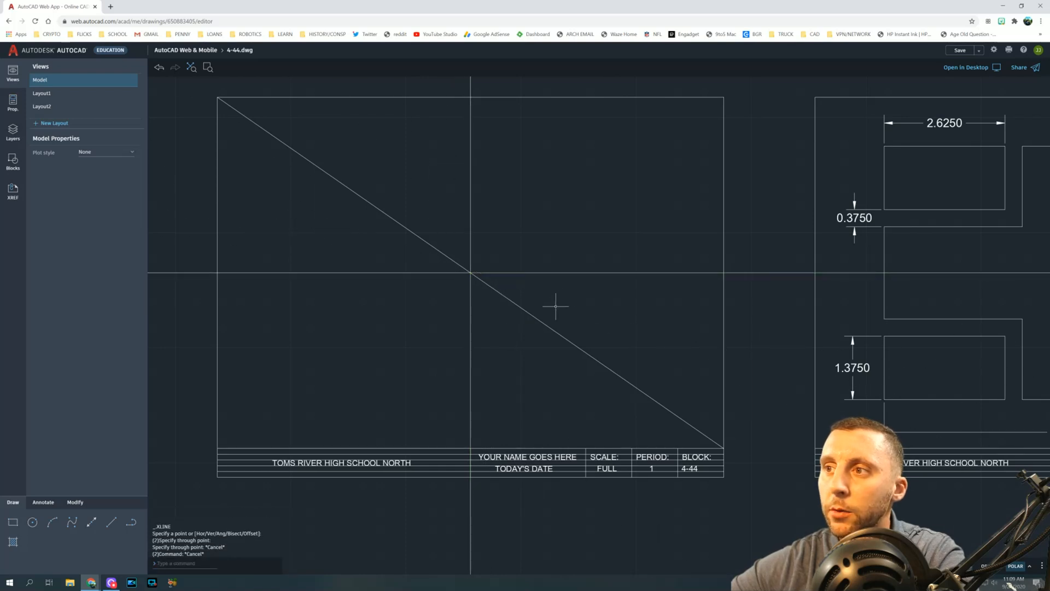
click(536, 318)
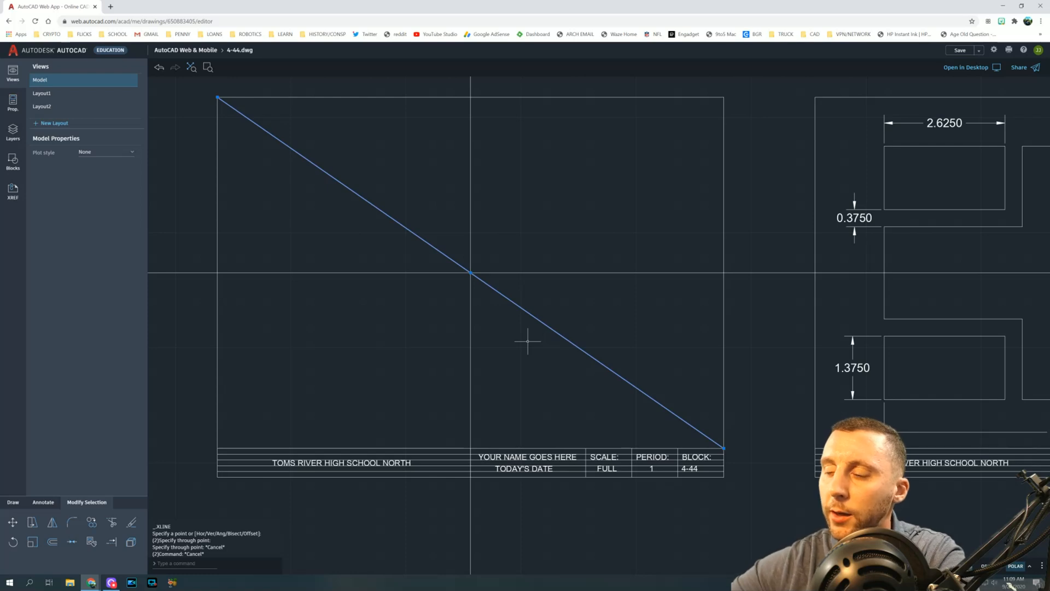
key(Delete)
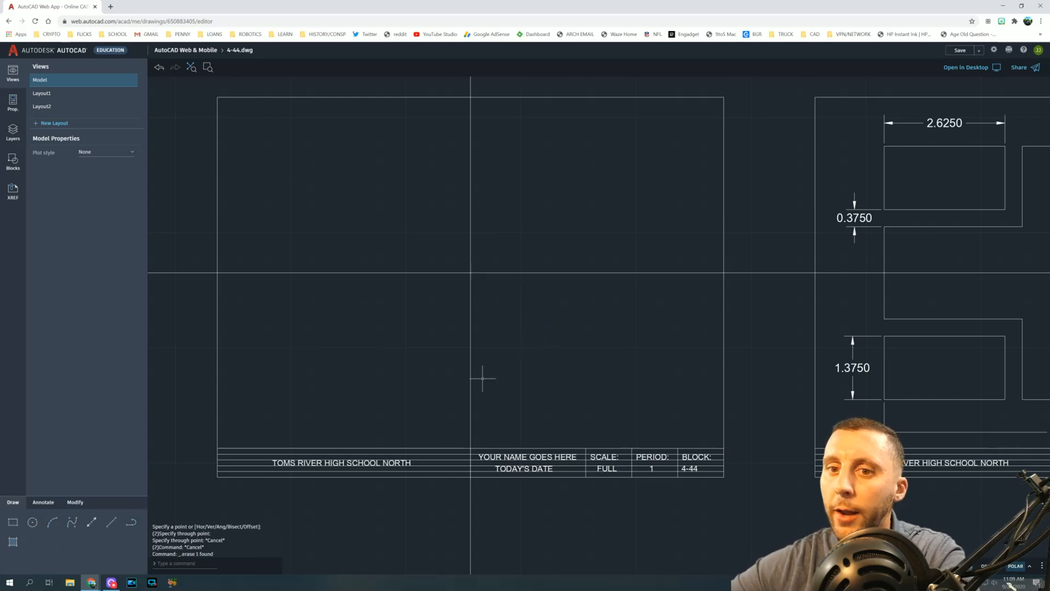
Step: Offset the vertical center construction line 4 units to each side
middle_drag(706, 344, 229, 347)
middle_drag(514, 324, 416, 295)
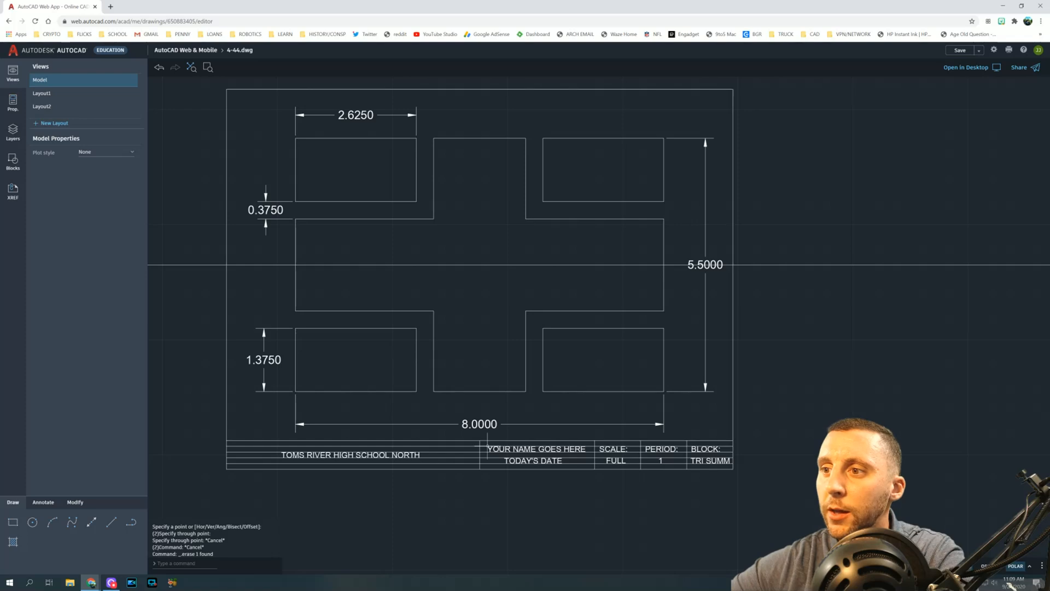
mouse_move(349, 260)
middle_down()
mouse_move(647, 509)
mouse_move(745, 294)
mouse_move(631, 331)
mouse_move(602, 314)
middle_up()
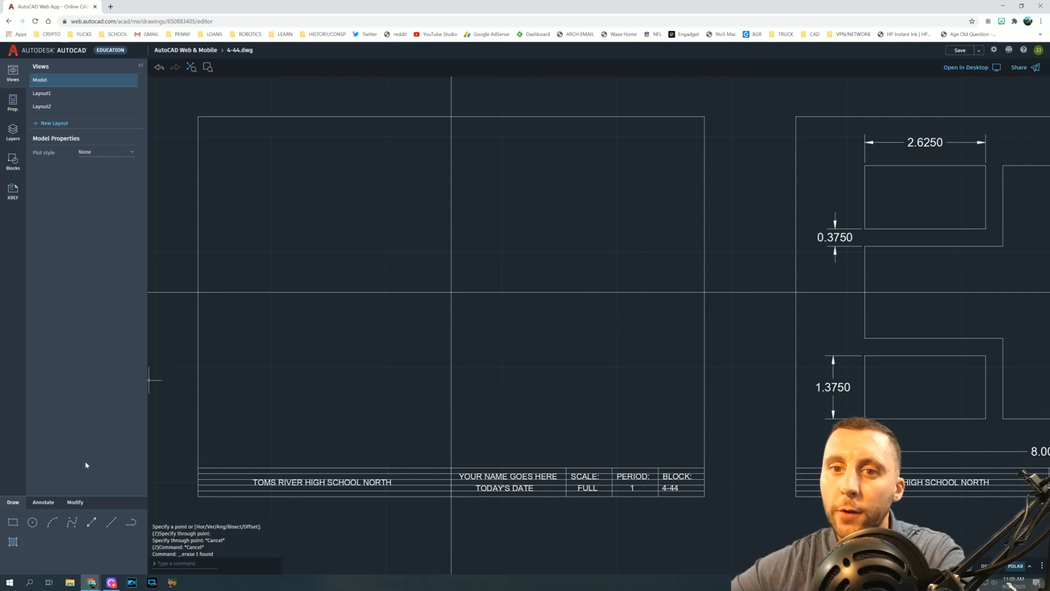
click(46, 502)
click(74, 502)
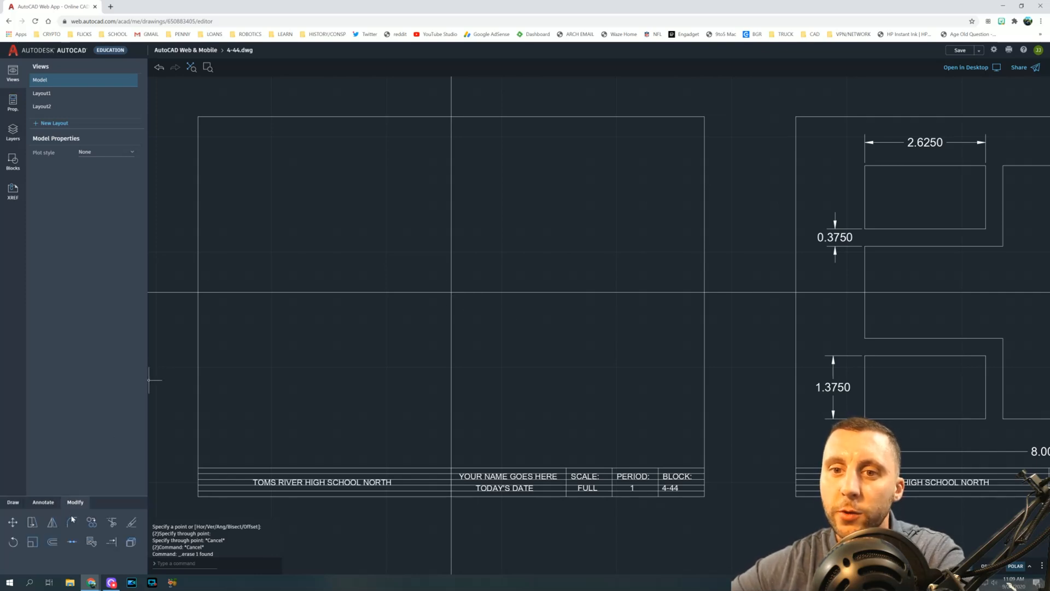
click(52, 541)
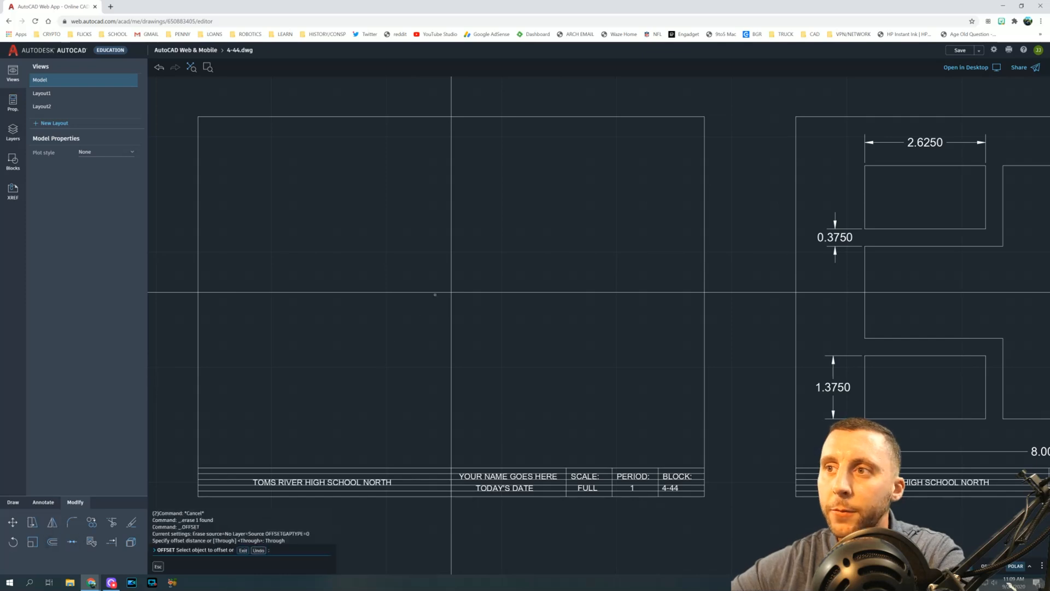
click(452, 268)
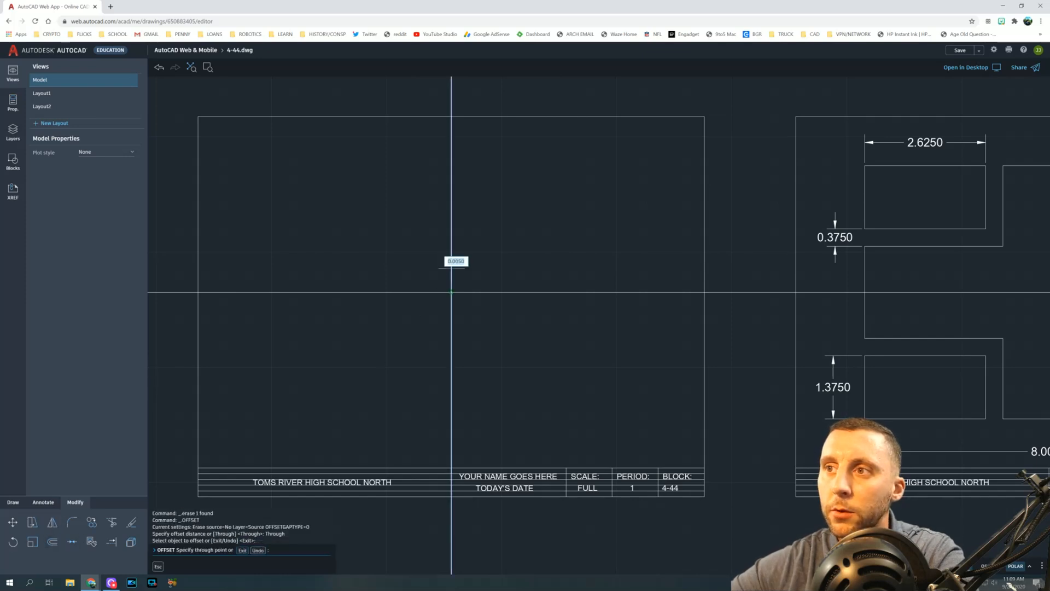
text(4)
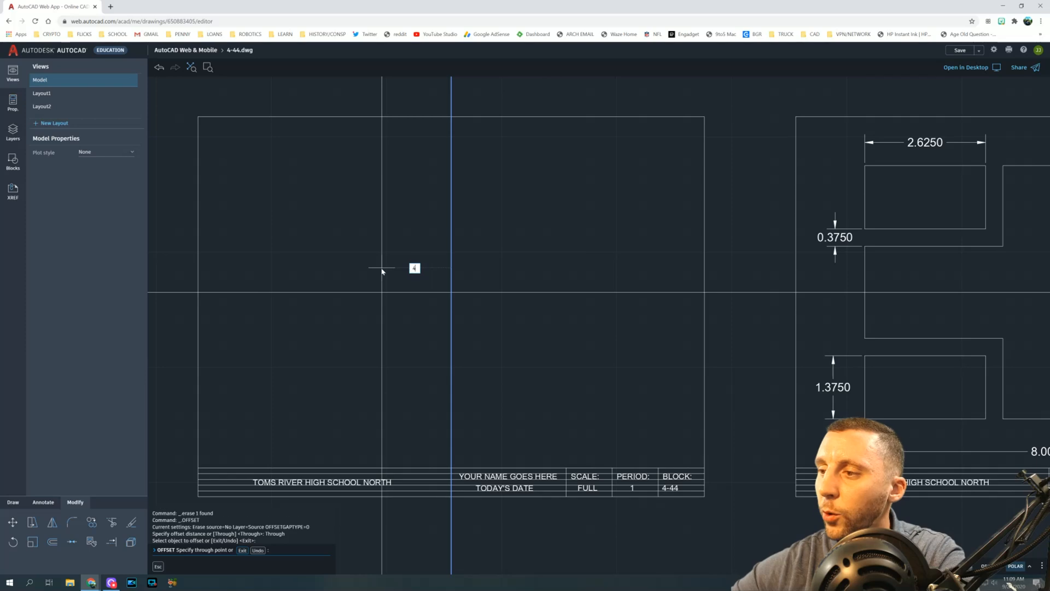
key(Return)
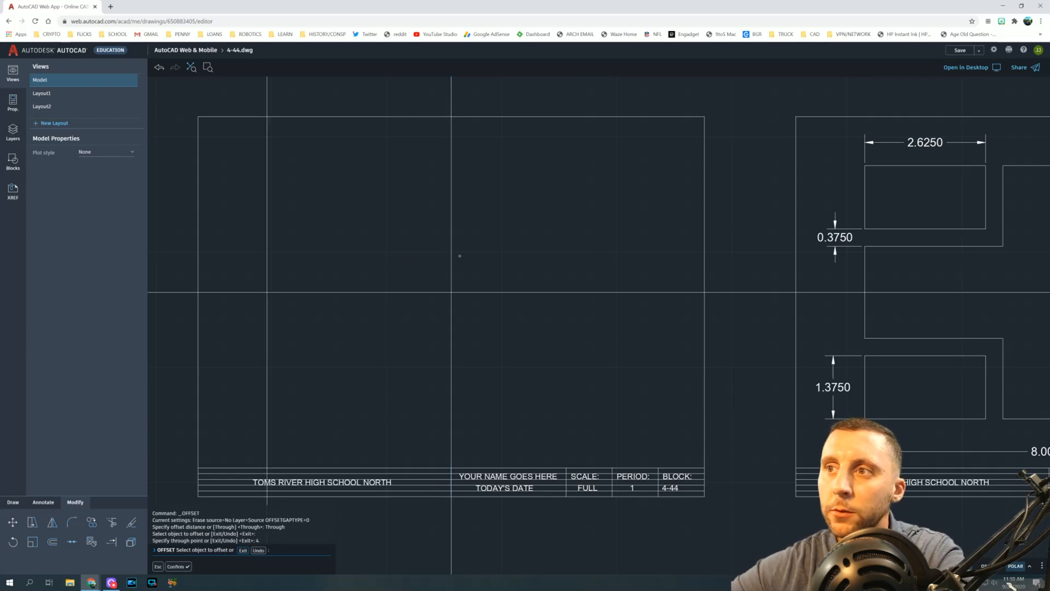
click(451, 259)
text(4)
key(Return)
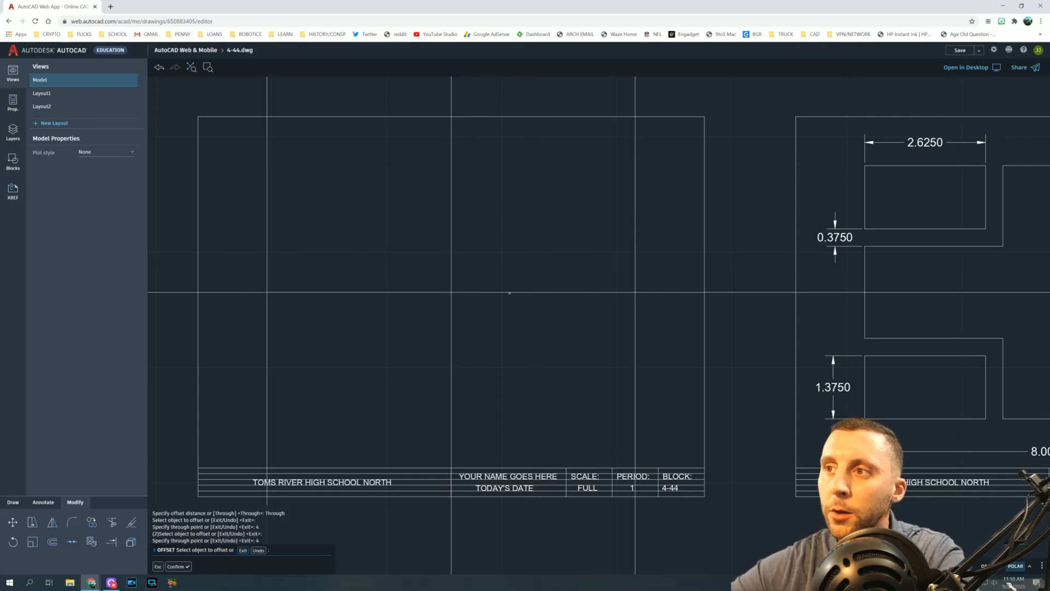
Step: Offset the horizontal center construction line 2-3/4 units upward
click(509, 292)
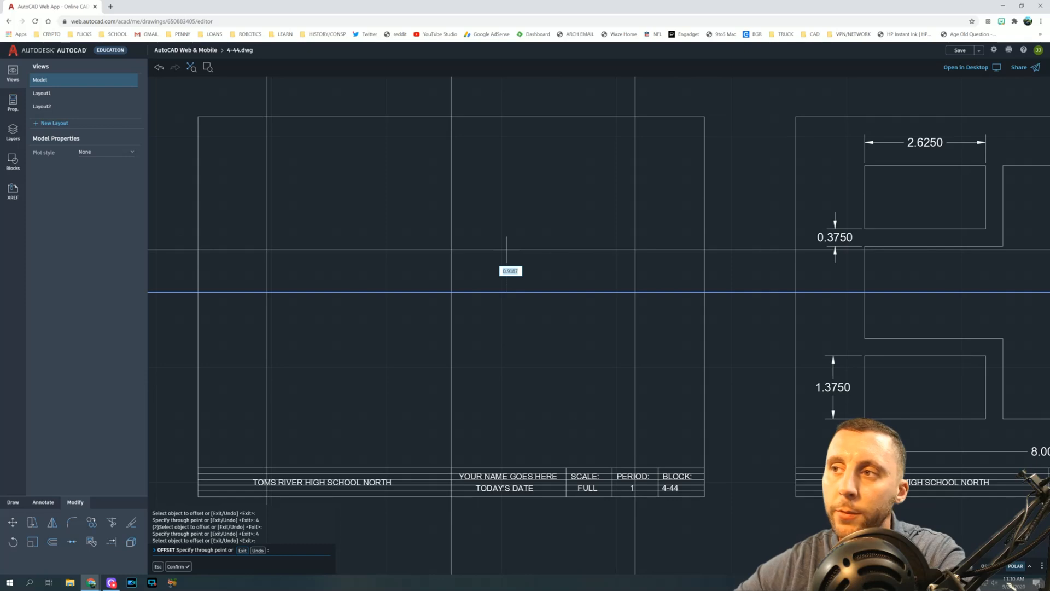
text(2.75)
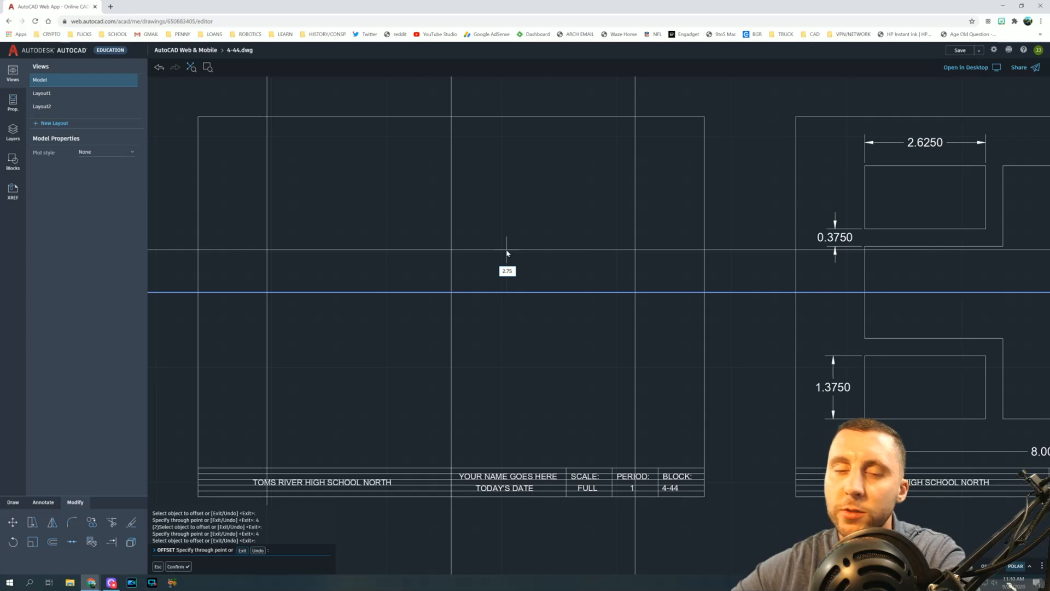
key(BackSpace)
key(BackSpace)
key(BackSpace)
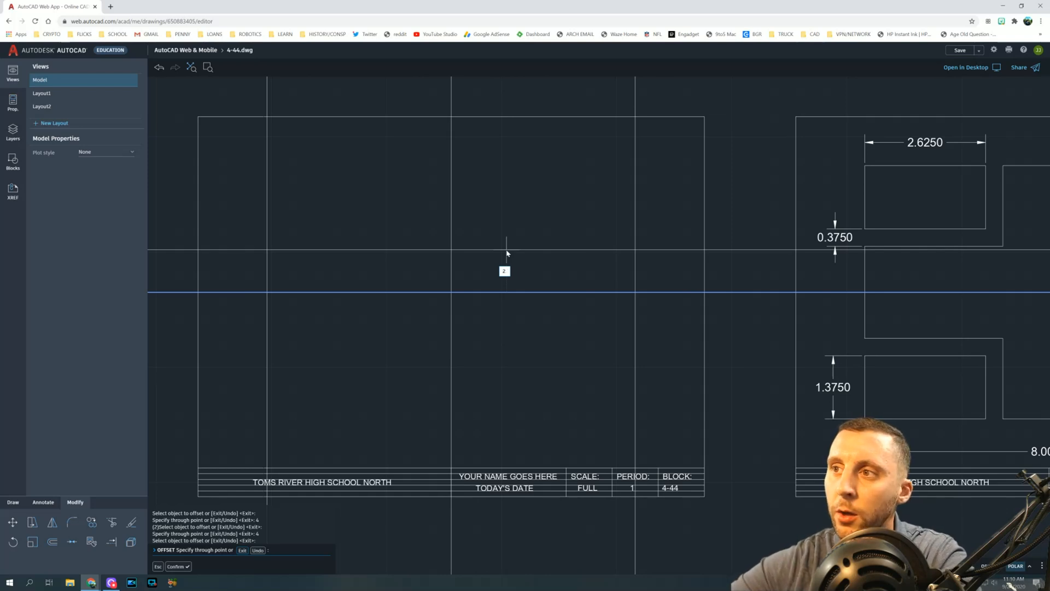
text(-)
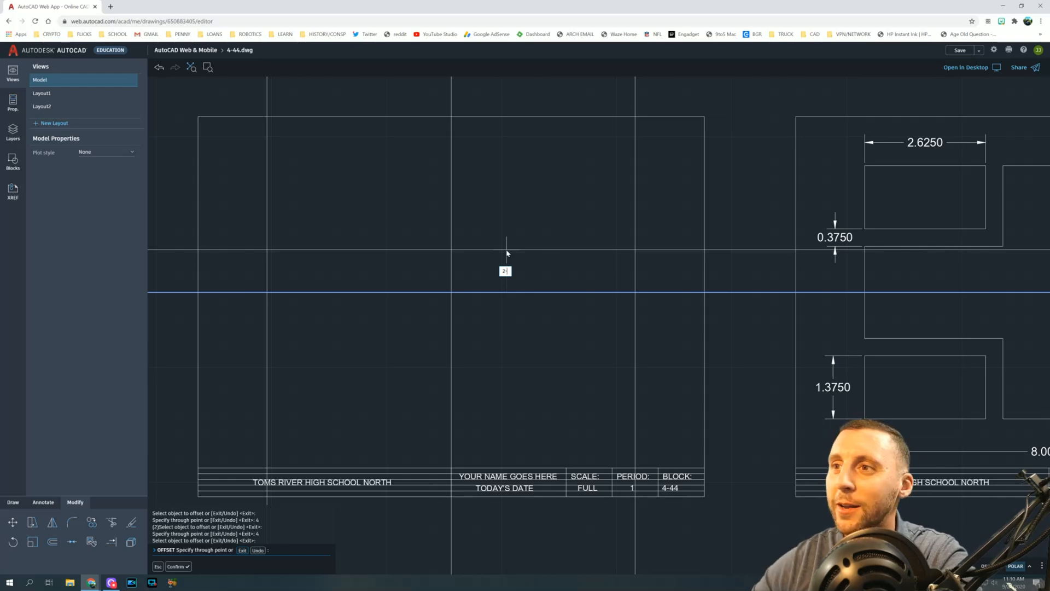
text(-3/4)
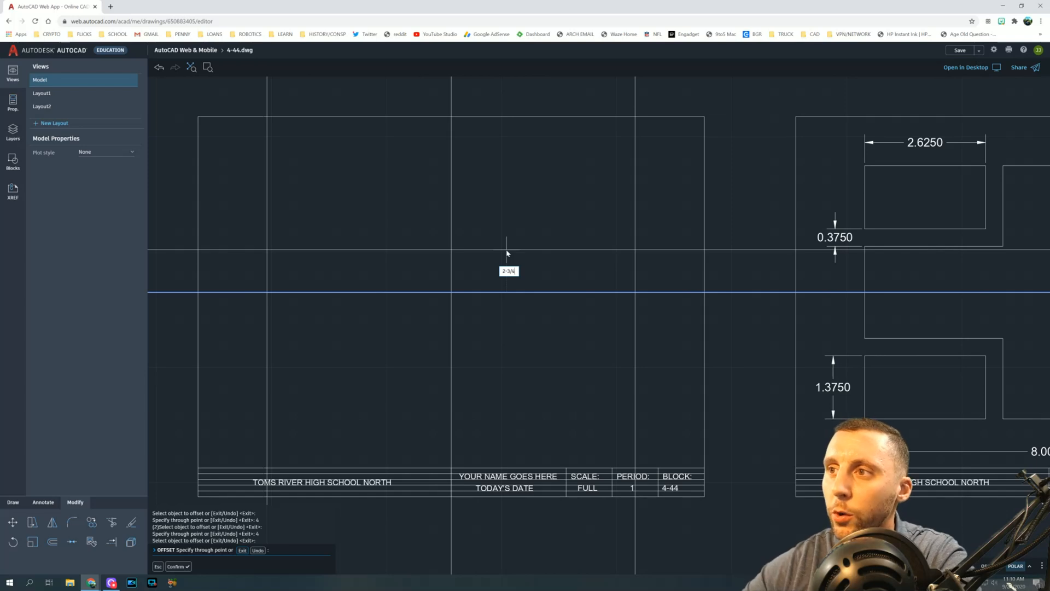
key(Return)
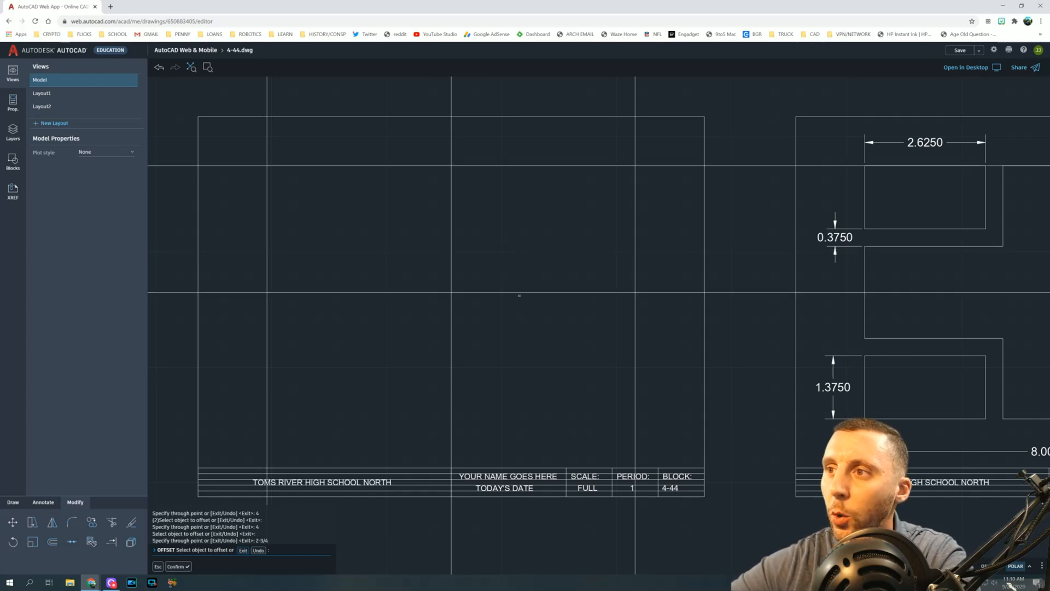
Step: Offset the same horizontal center construction line 2.75 units downward and end the Offset command
click(515, 291)
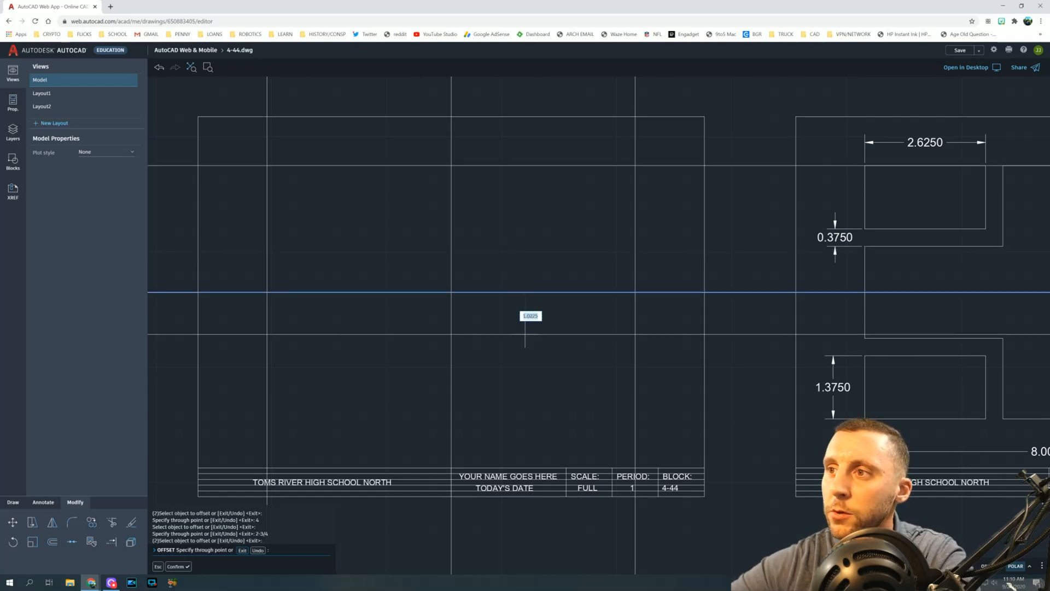
text(2.75)
key(Return)
key(Escape)
key(Escape)
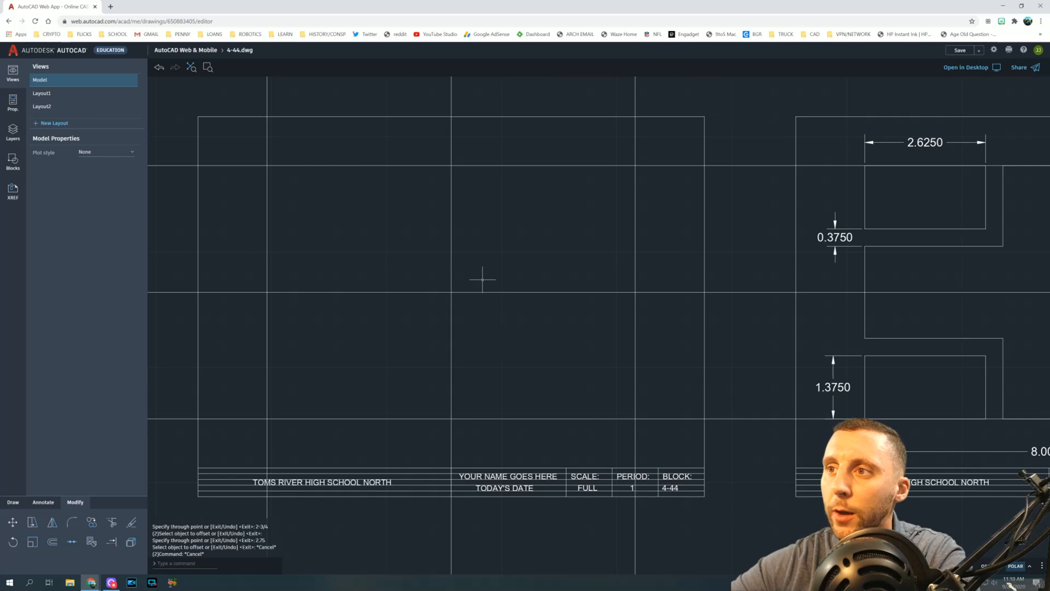
Step: Delete the vertical and horizontal center construction lines, keeping the four offset lines
drag(479, 276, 415, 316)
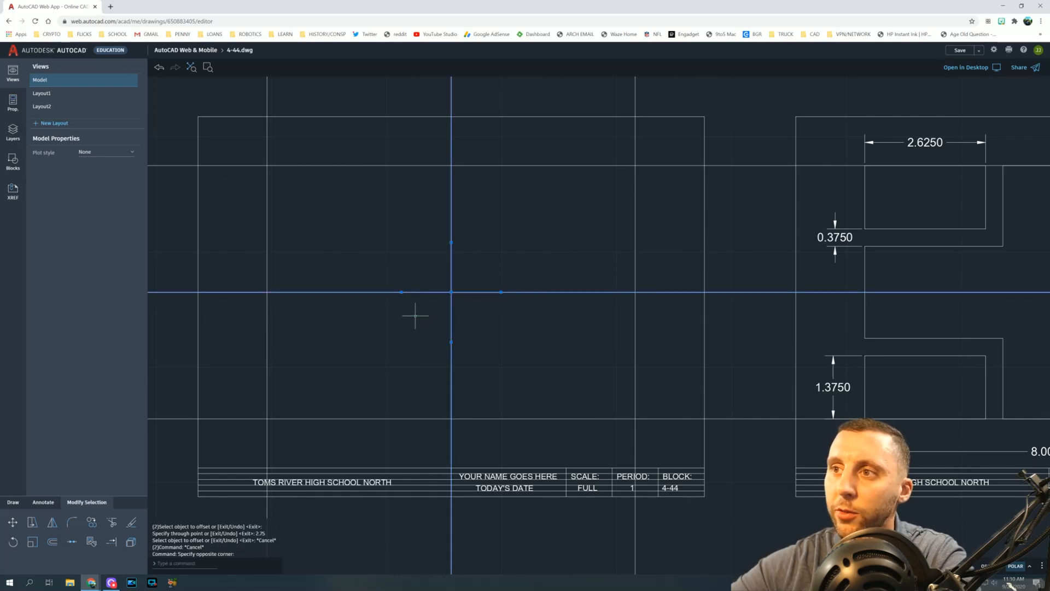
key(Escape)
click(451, 277)
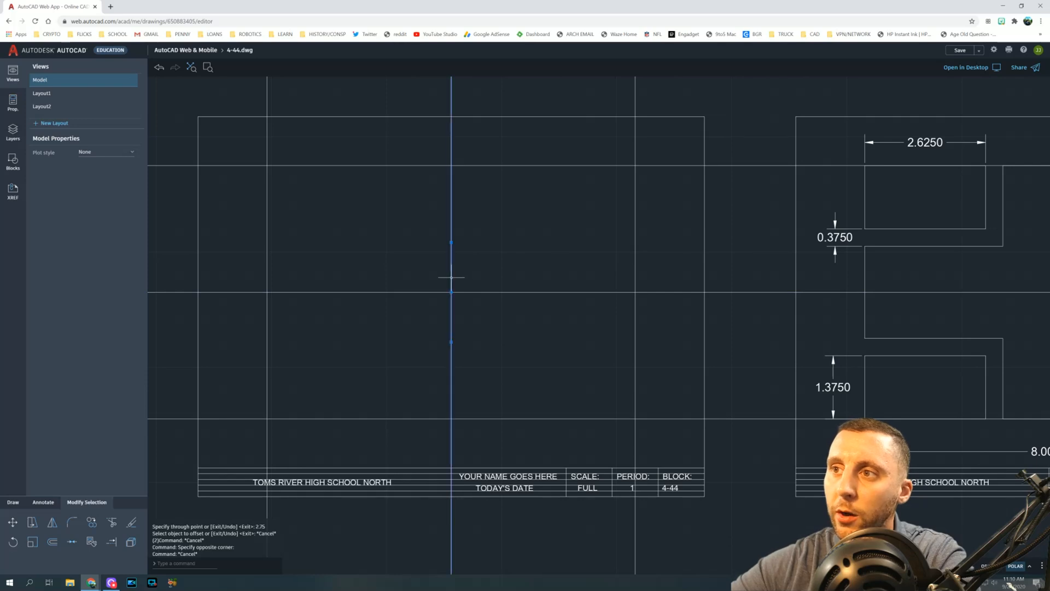
click(473, 292)
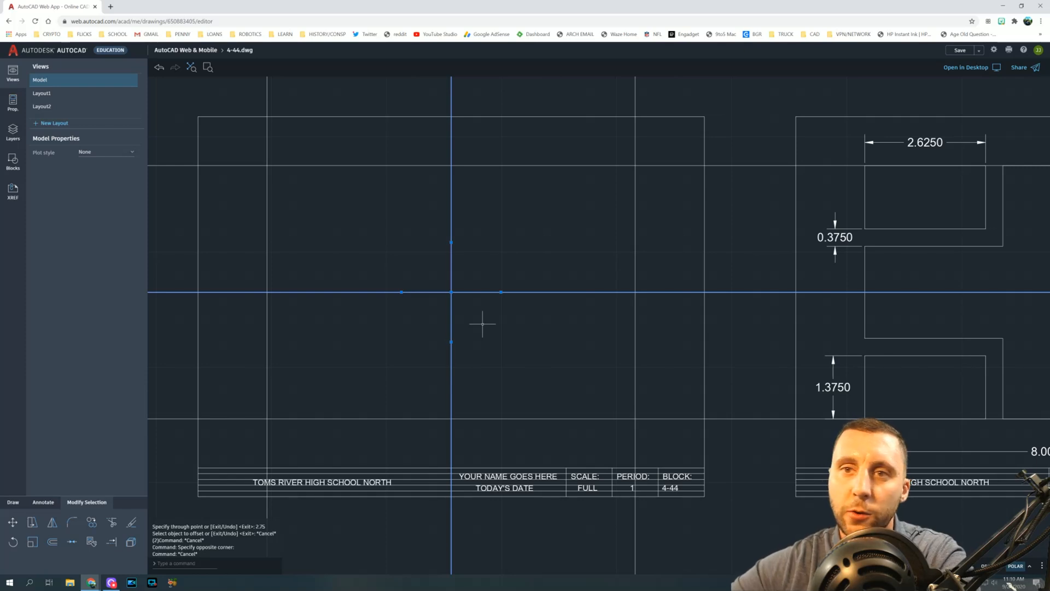
key(Delete)
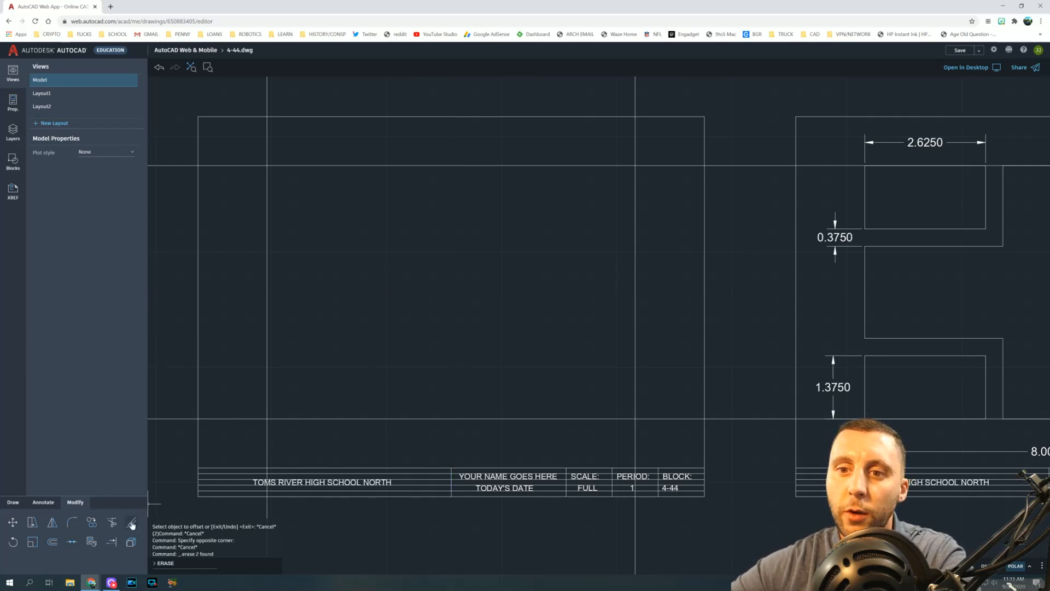
click(131, 524)
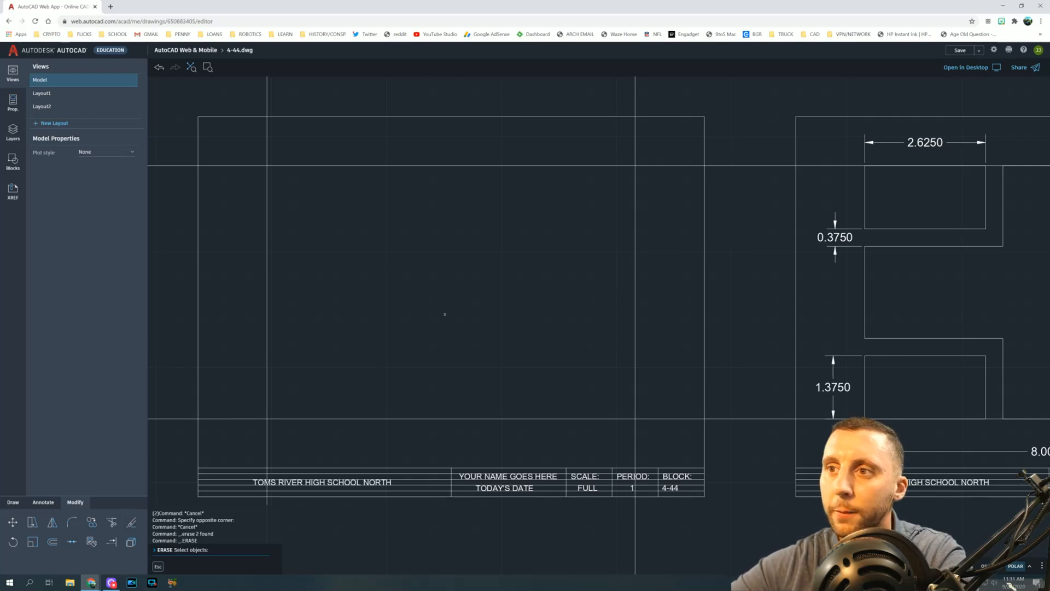
key(Escape)
key(Escape)
key(Escape)
Step: Try a radius 1 fillet between the left vertical and upper horizontal construction lines, and undo it
text(fillet)
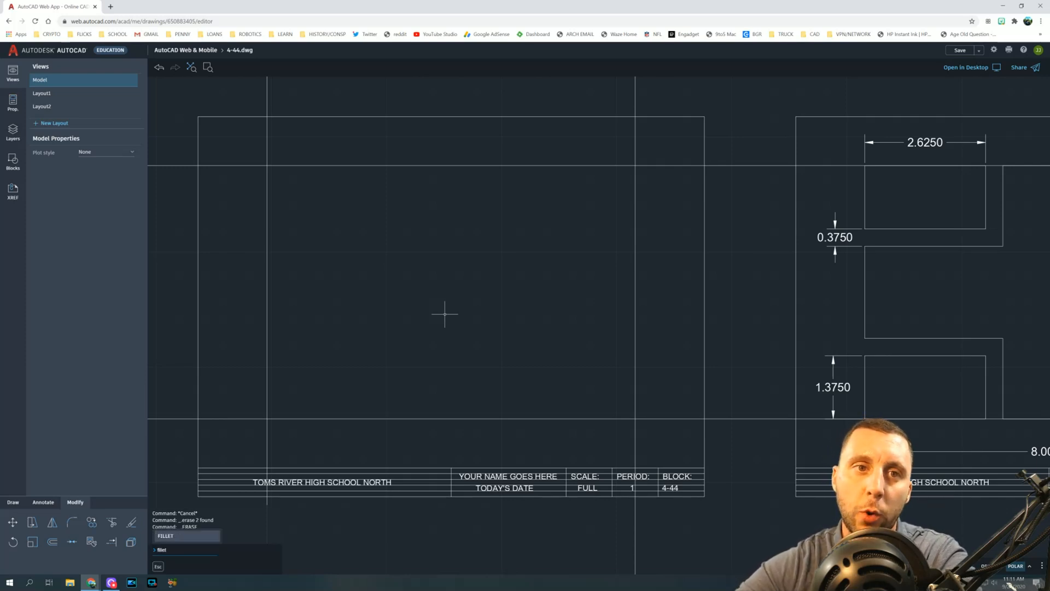
key(Return)
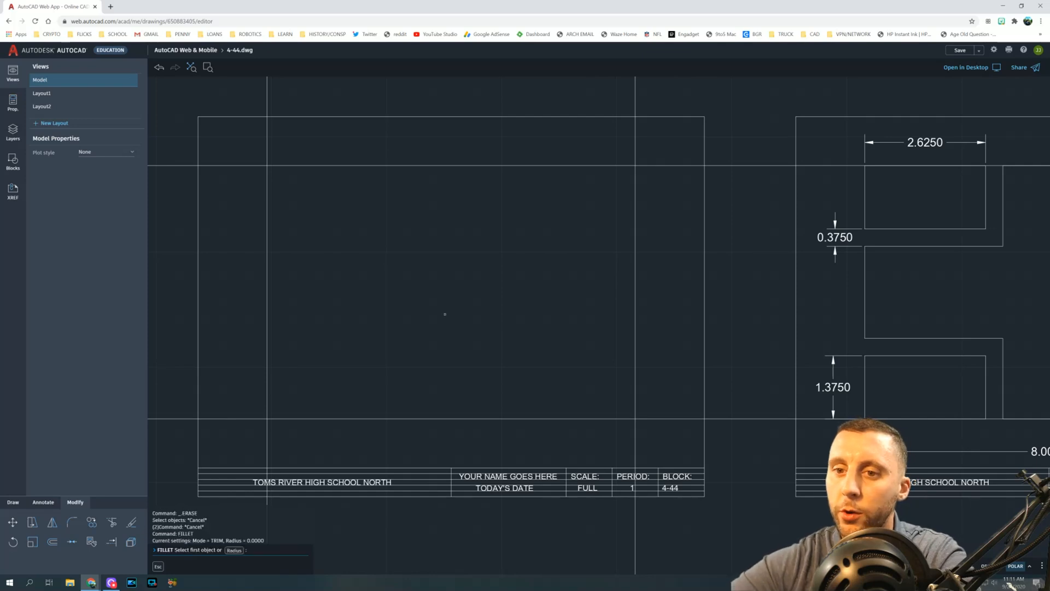
key(Return)
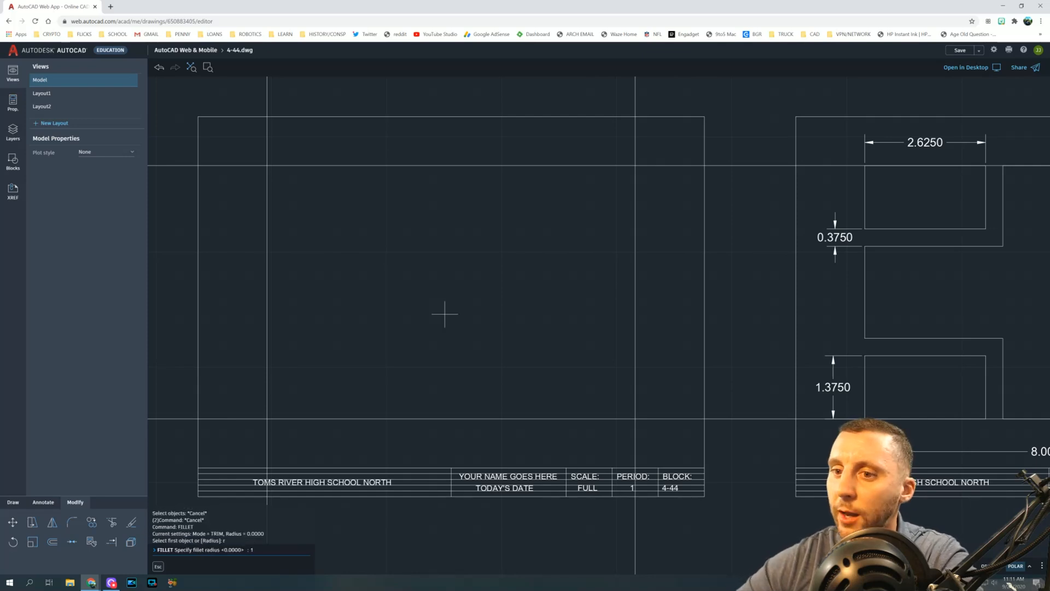
key(Return)
click(267, 214)
click(356, 166)
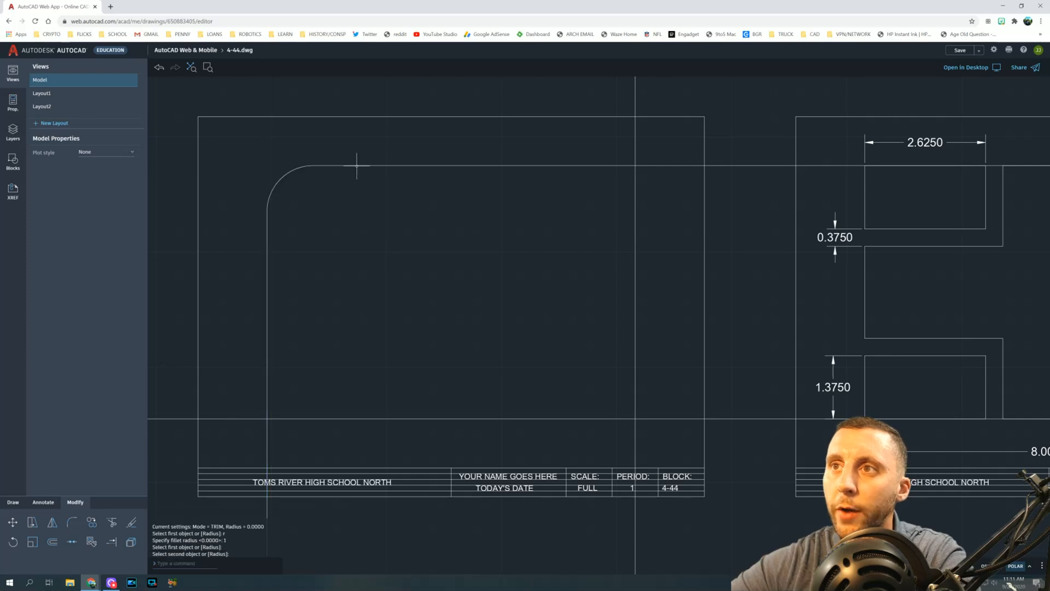
key(ctrl+z)
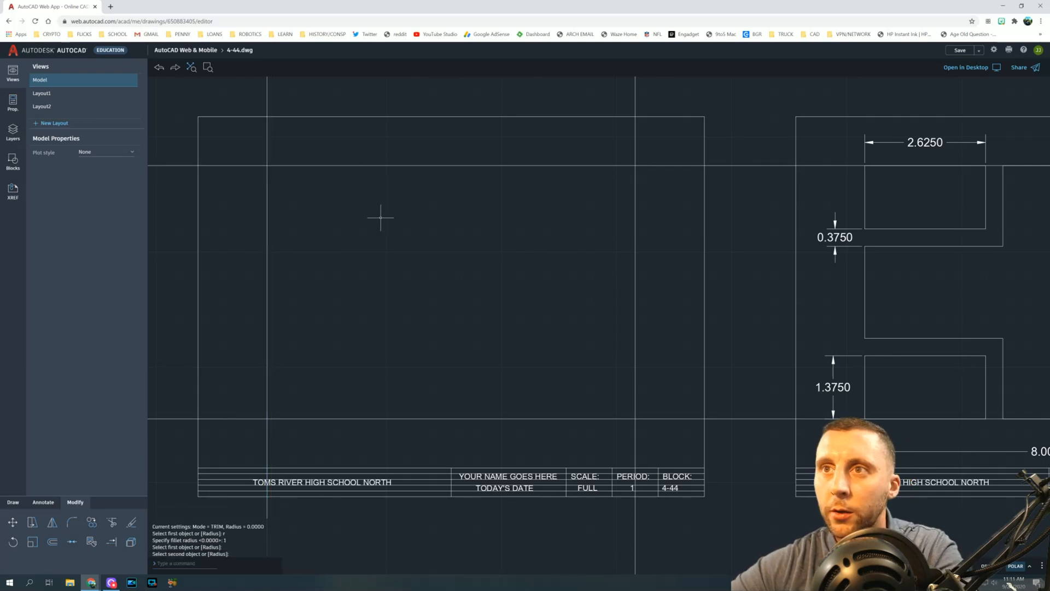
Step: Fillet the left vertical and upper horizontal construction lines with radius 0 to form the figure's square upper-left corner
text(fi)
key(Return)
text(r)
key(Return)
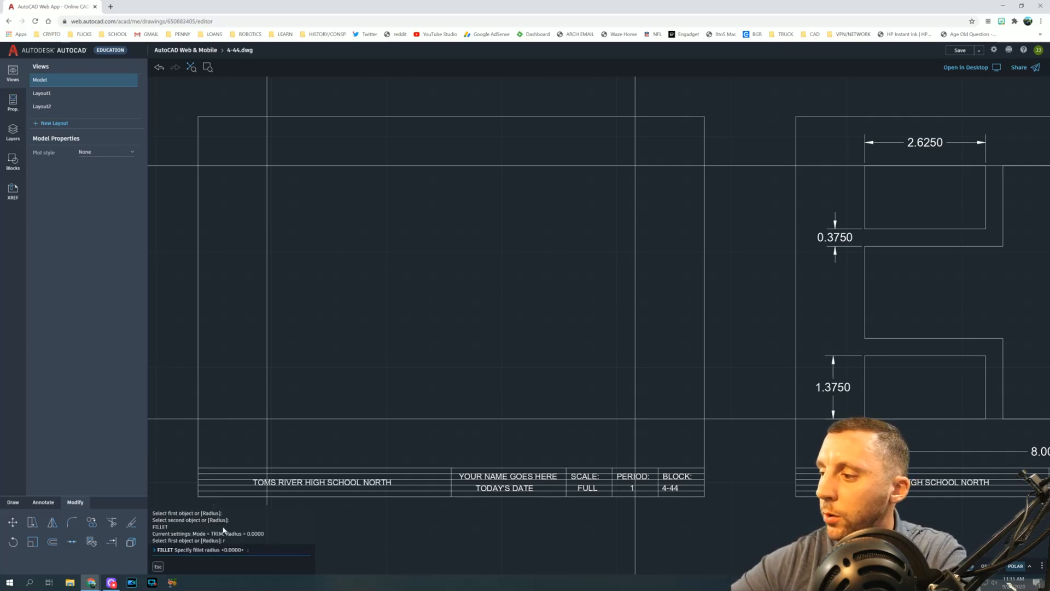
text(0)
key(Return)
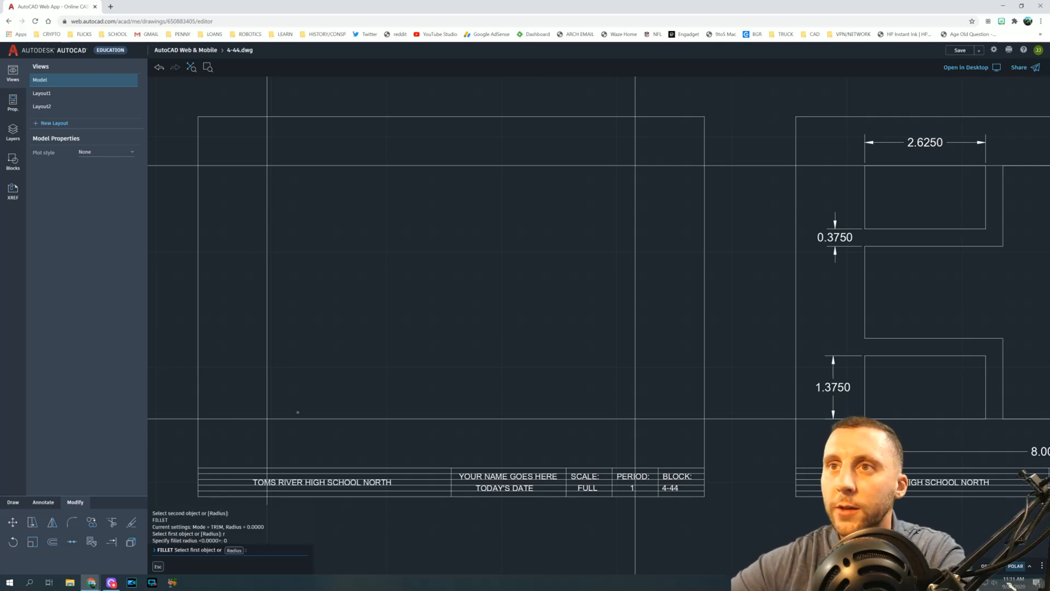
click(267, 176)
click(284, 166)
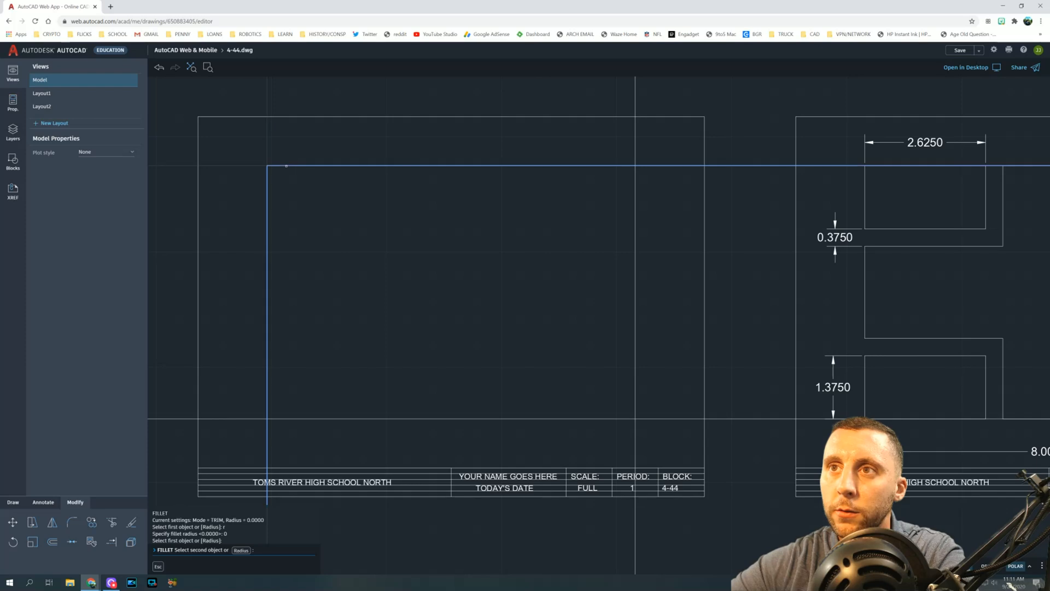
Step: Try a radius 0 fillet at the upper-right crossing using the line portions outside the figure, and undo it
key(Return)
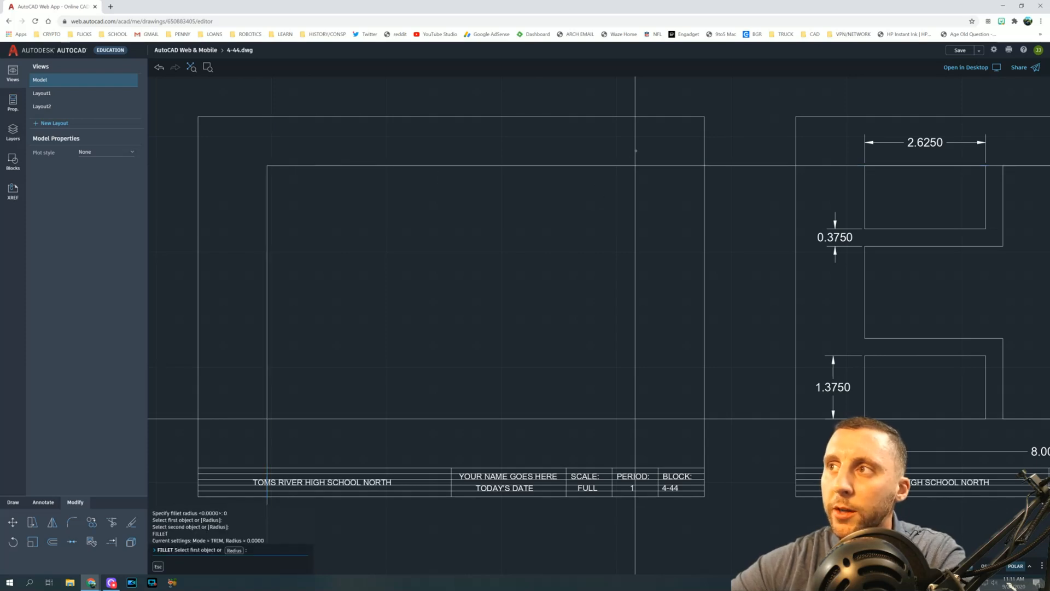
click(635, 151)
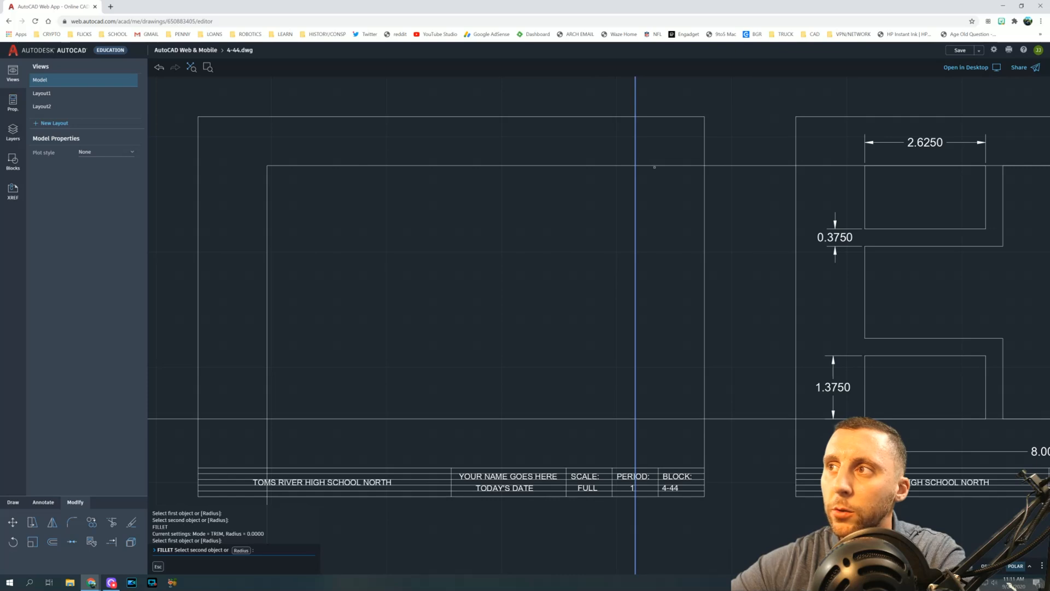
click(654, 167)
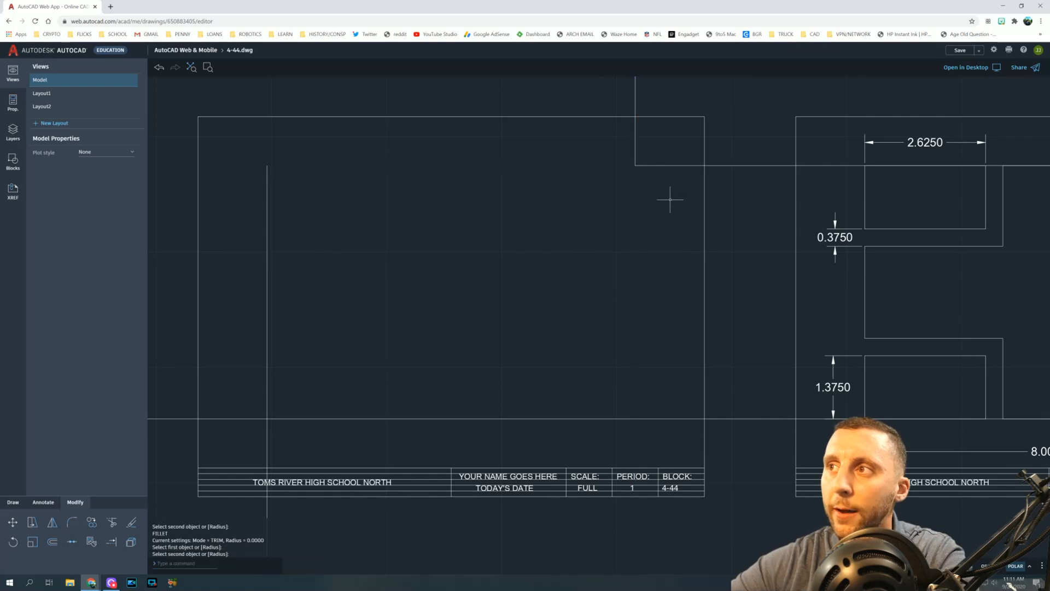
key(ctrl+z)
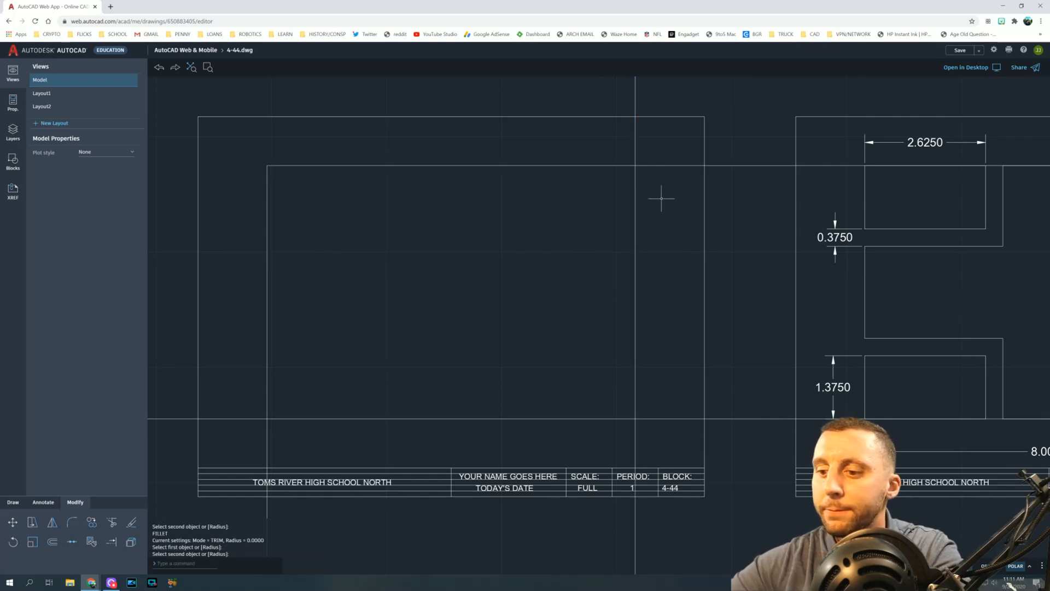
Step: Fillet the upper horizontal and right vertical lines with radius 0, keeping the portions inside the figure, to form a square upper-right corner
key(Return)
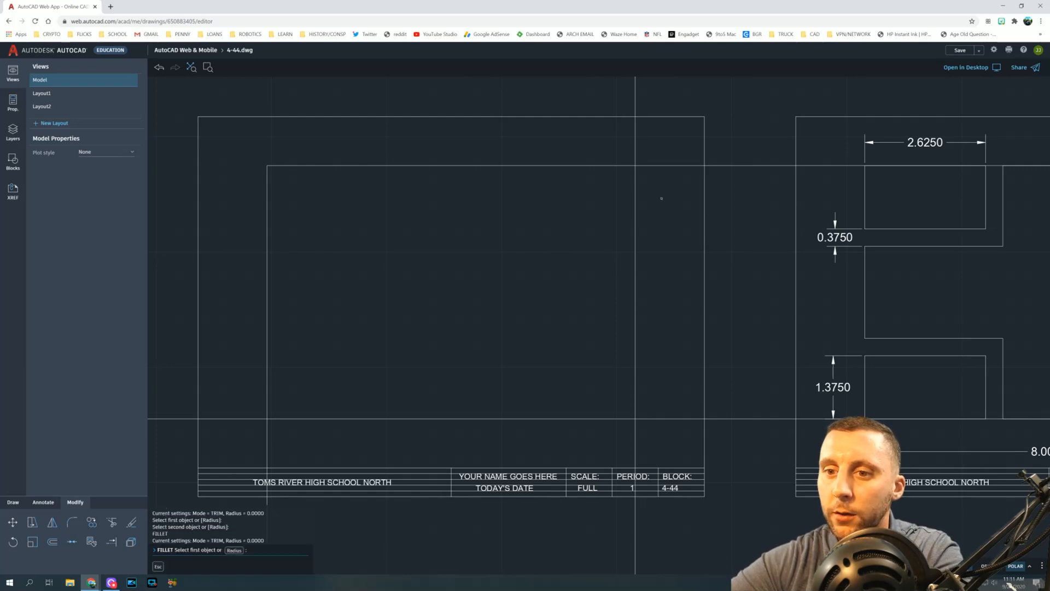
text(r)
key(Return)
text(0)
key(Return)
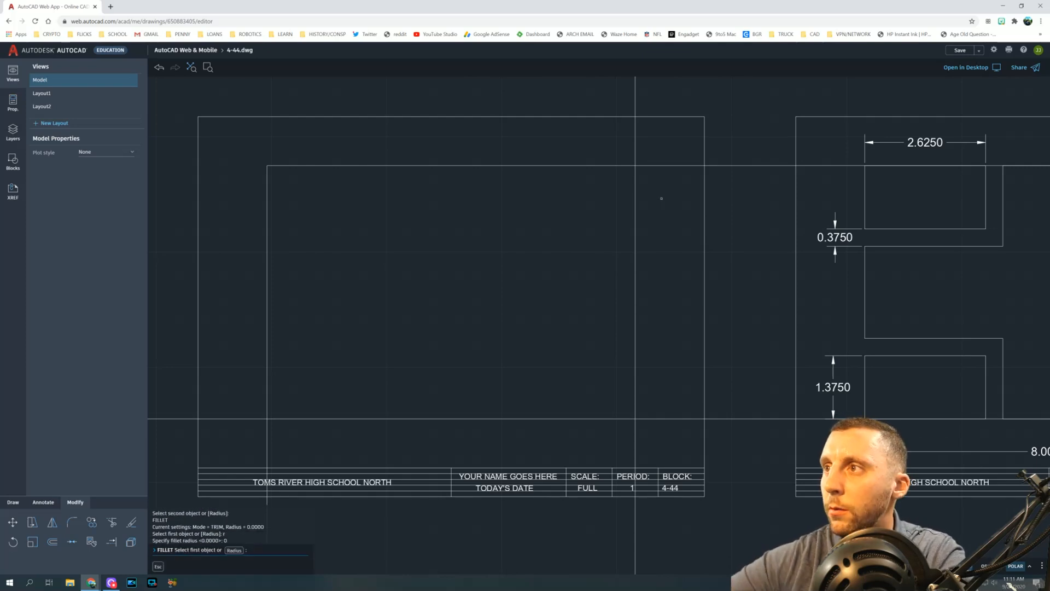
click(620, 166)
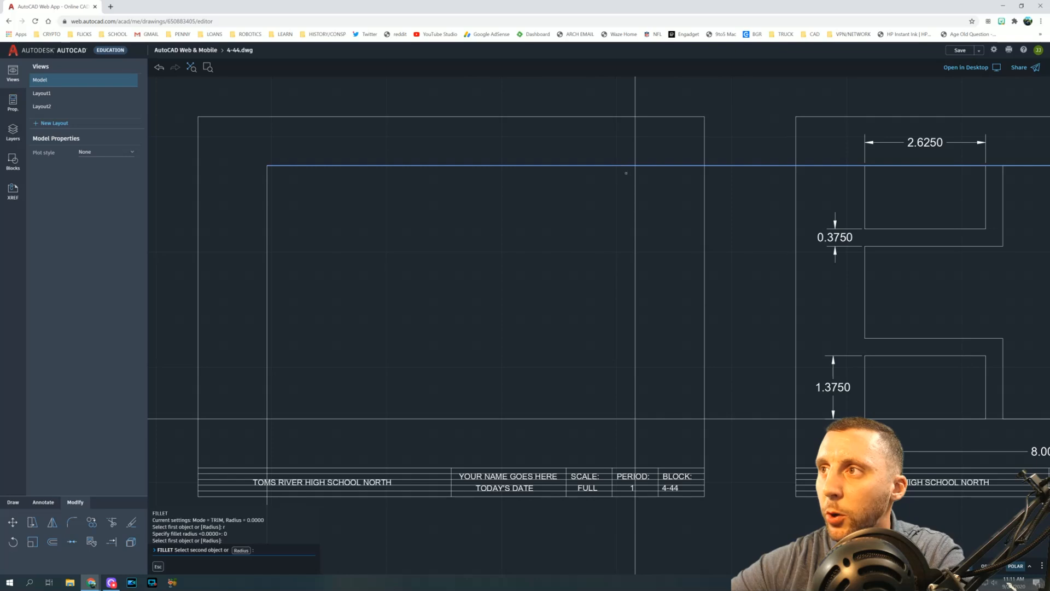
click(634, 180)
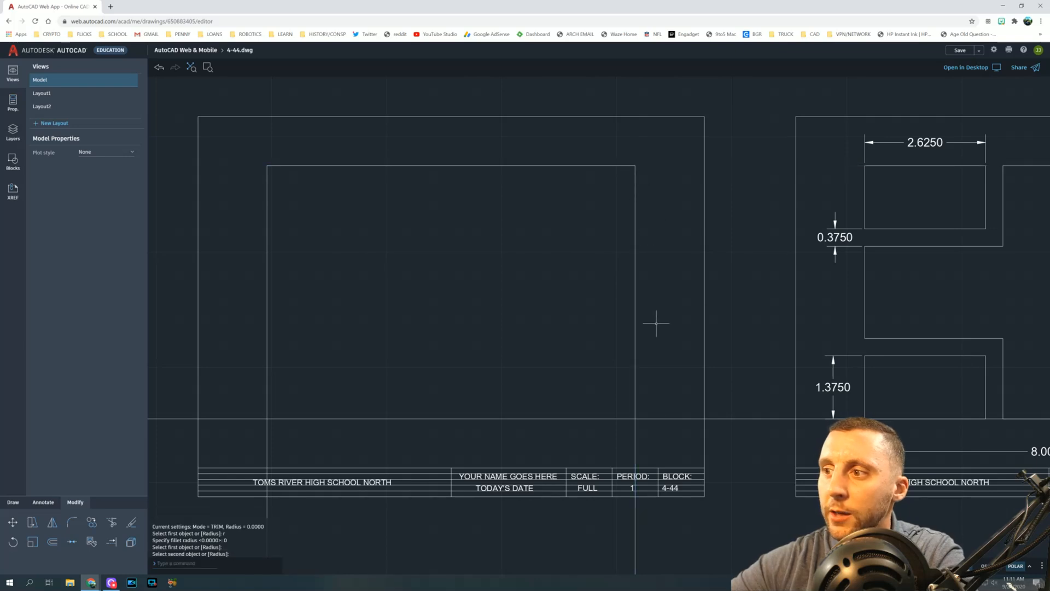
key(Return)
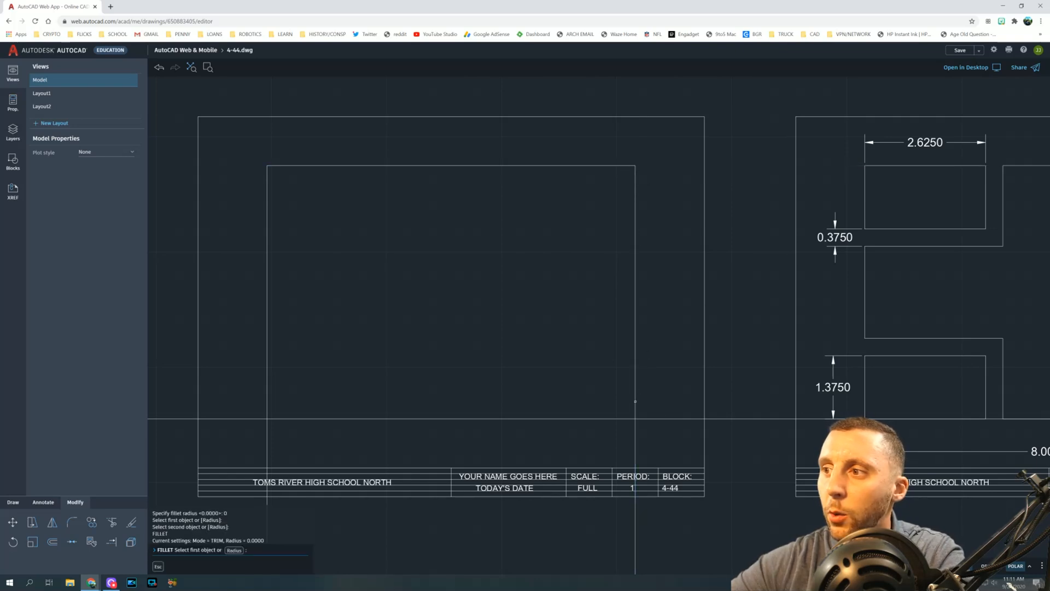
key(Escape)
key(Escape)
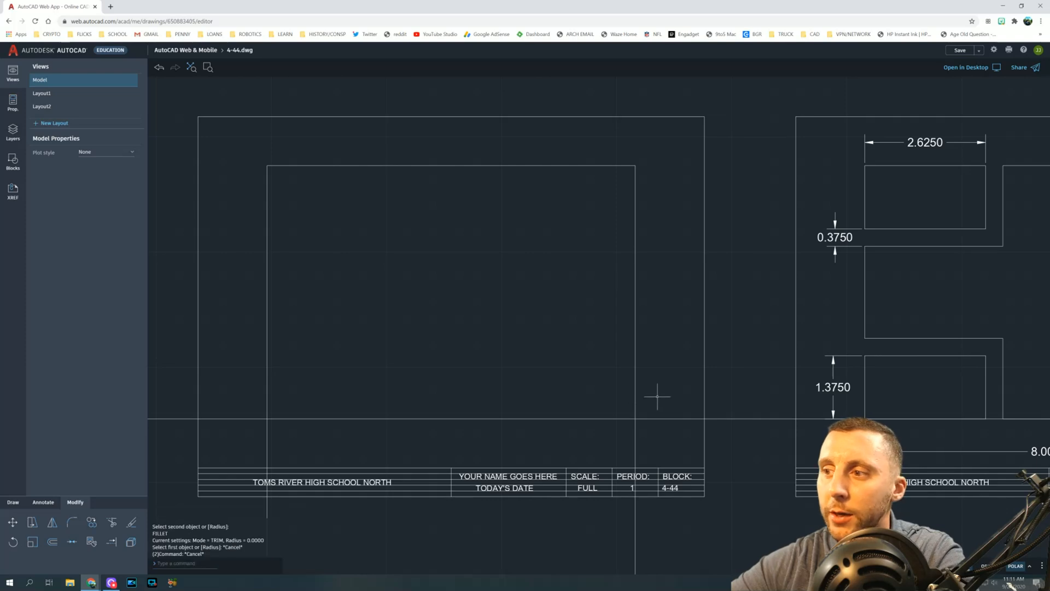
Step: Trim the right vertical construction line below the lower horizontal line, including the part extending below the title block
text(trim)
key(Return)
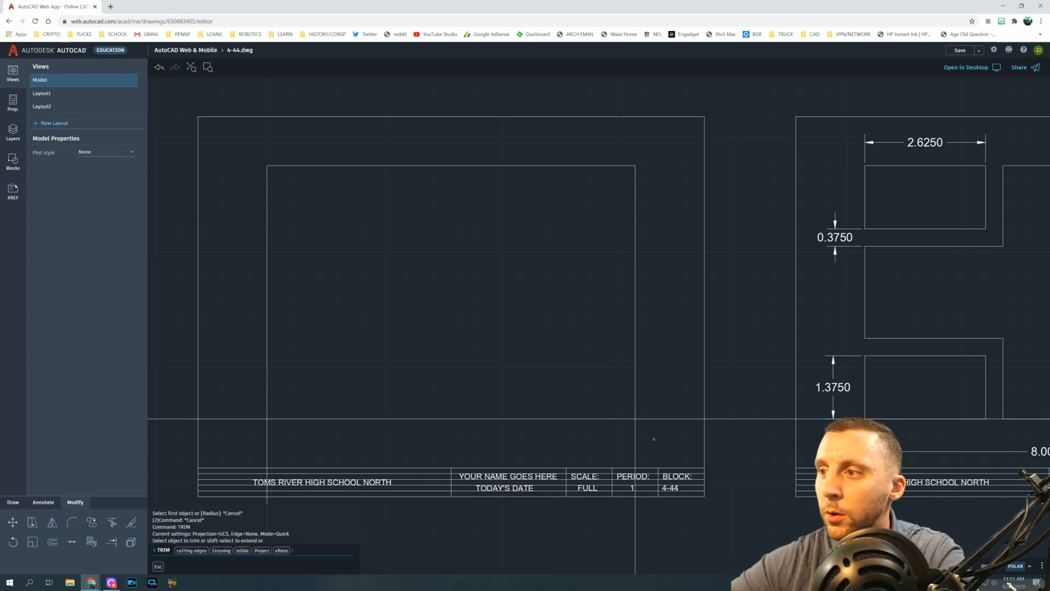
click(637, 449)
click(636, 450)
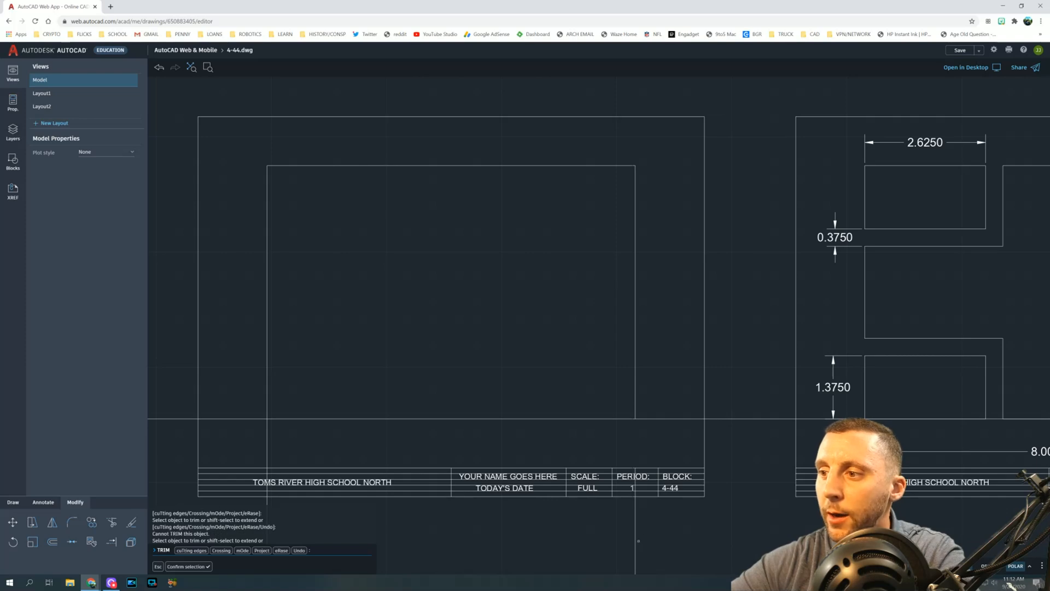
click(635, 534)
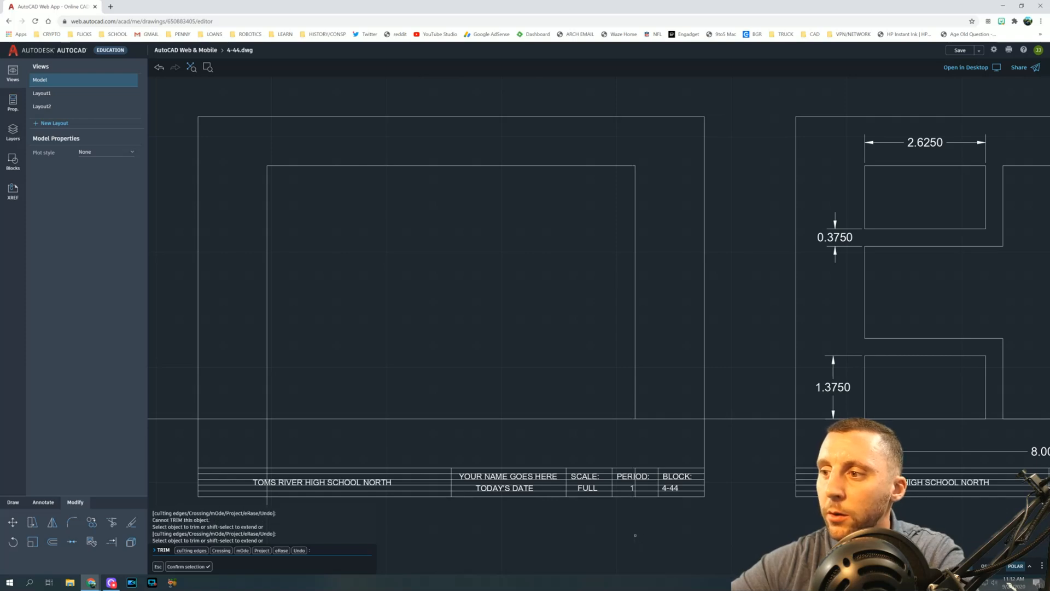
Step: Delete the leftover piece of the right vertical construction line crossing the title block's PERIOD cell
scroll(635, 506, up, 5)
click(646, 481)
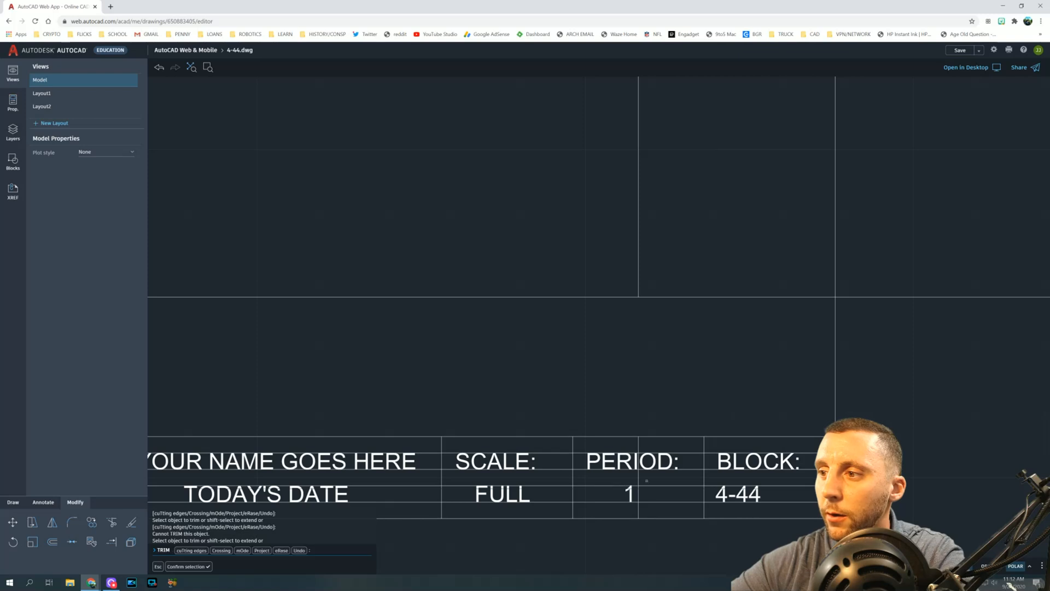
key(Escape)
key(Escape)
key(Escape)
click(638, 479)
key(Delete)
scroll(640, 443, down, 5)
scroll(640, 443, down, 2)
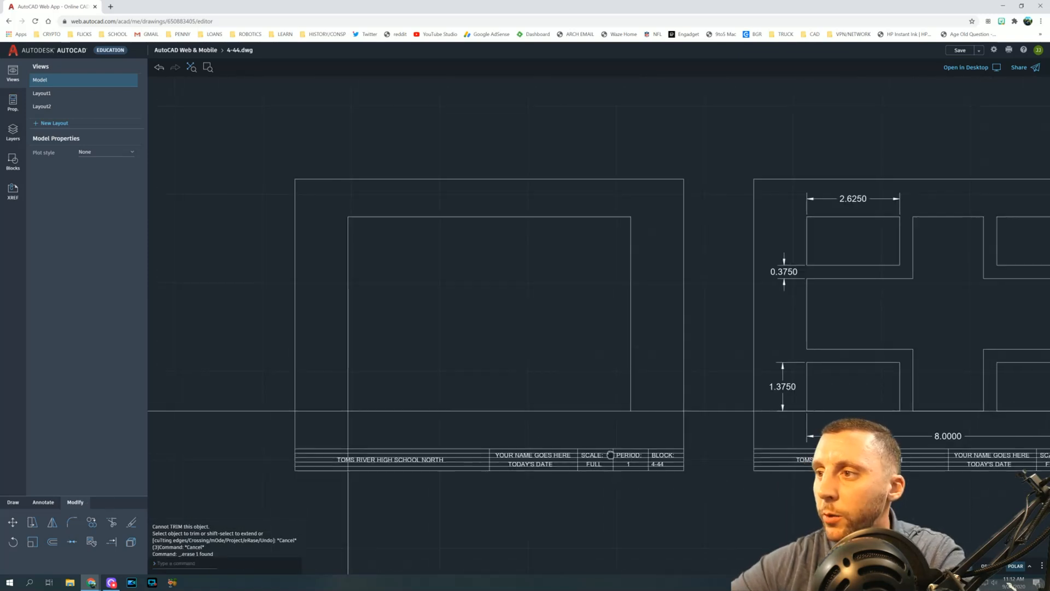
Step: Fillet the right vertical and lower horizontal lines with radius 0 to form the figure's square lower-right corner
text(fillet)
key(Return)
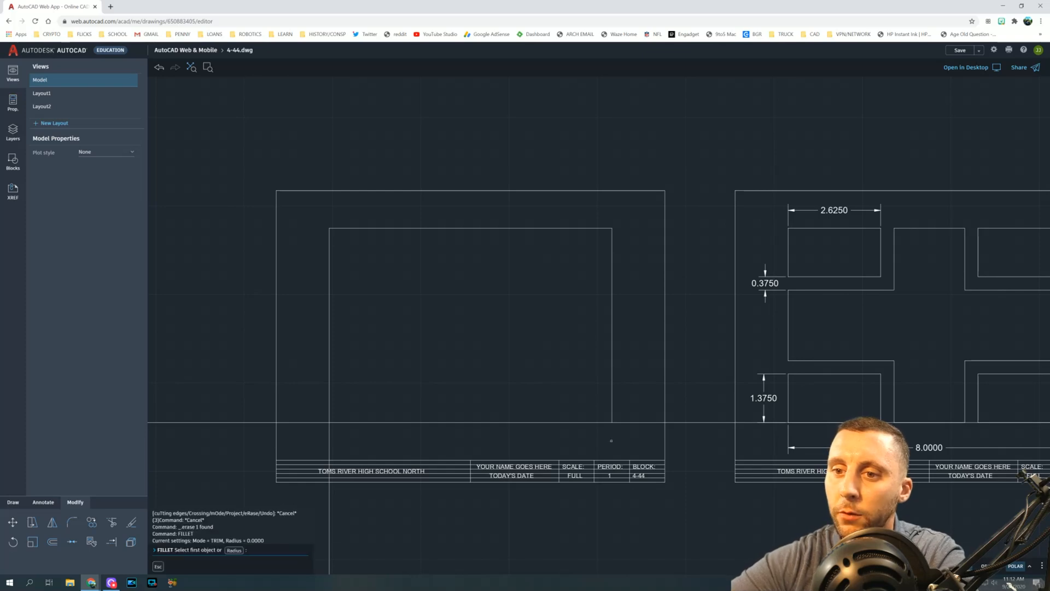
text(r)
key(Return)
text(0)
key(Return)
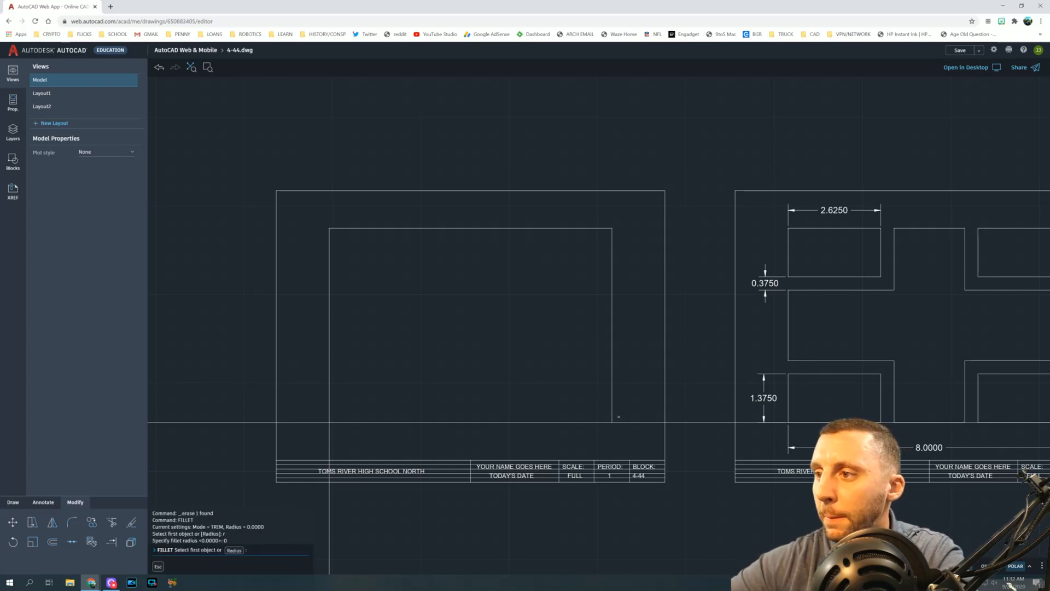
click(611, 419)
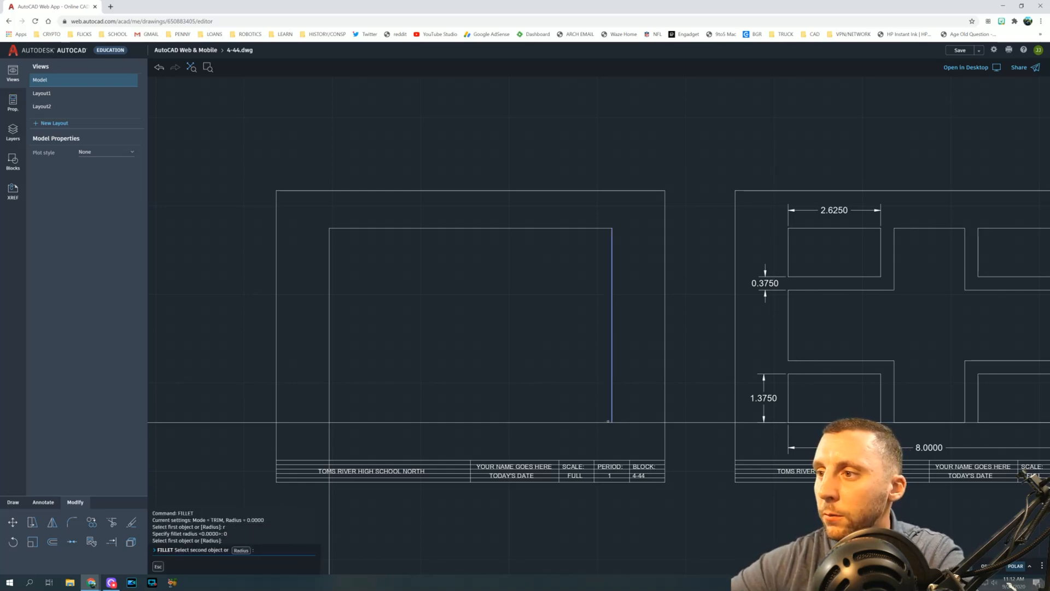
click(605, 422)
Step: Fillet the lower horizontal and left vertical lines with radius 0, keeping the inner portions, to close the lower-left corner
key(Return)
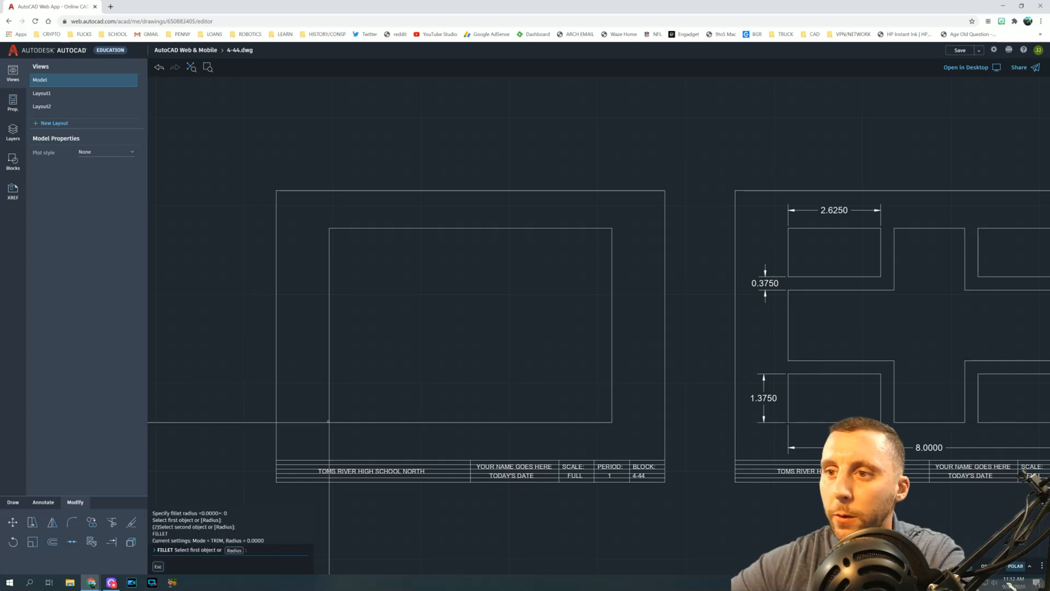
click(334, 423)
click(329, 414)
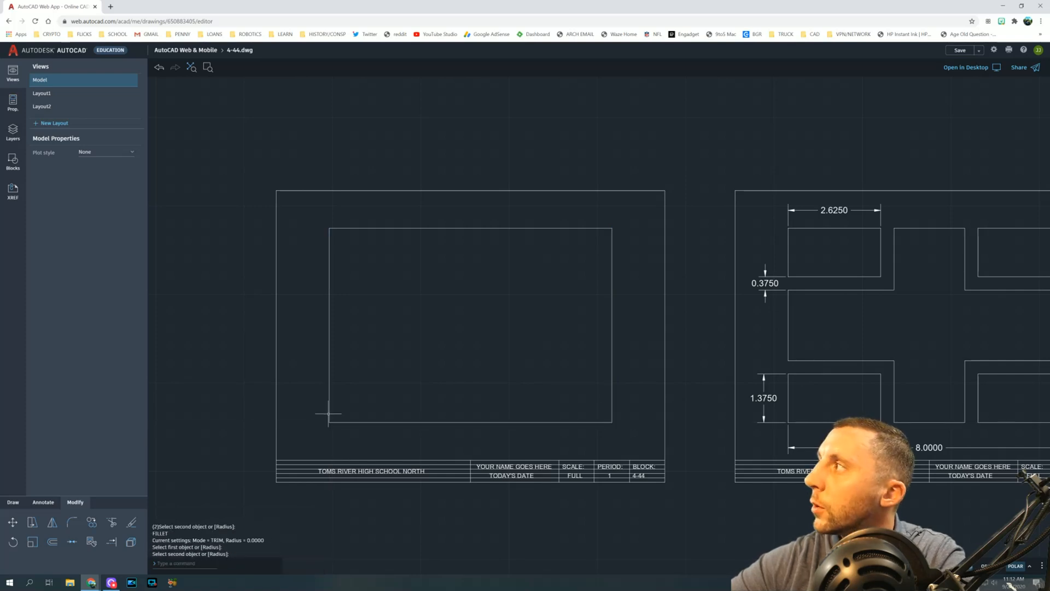
Step: Offset the outline's left and right edges inward by 2.625 (2-5/8) each
middle_drag(483, 354, 425, 363)
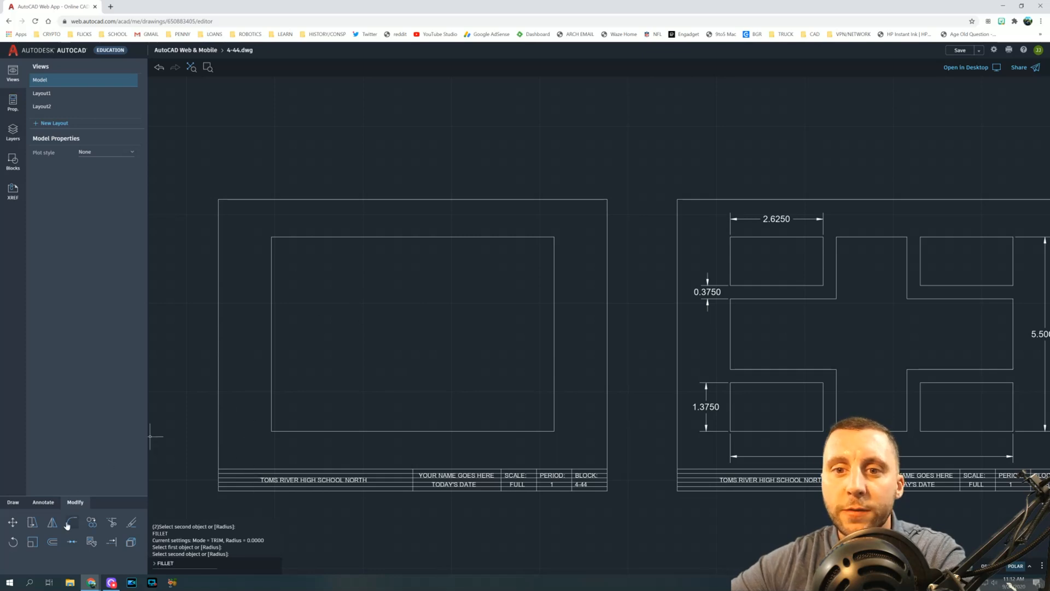
click(58, 541)
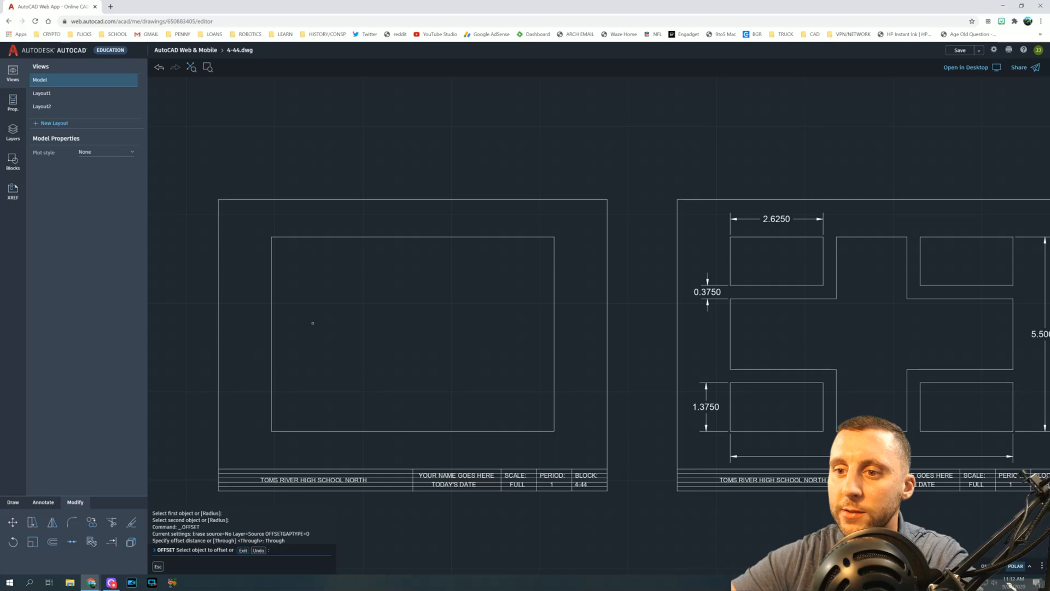
click(273, 320)
text(2.625)
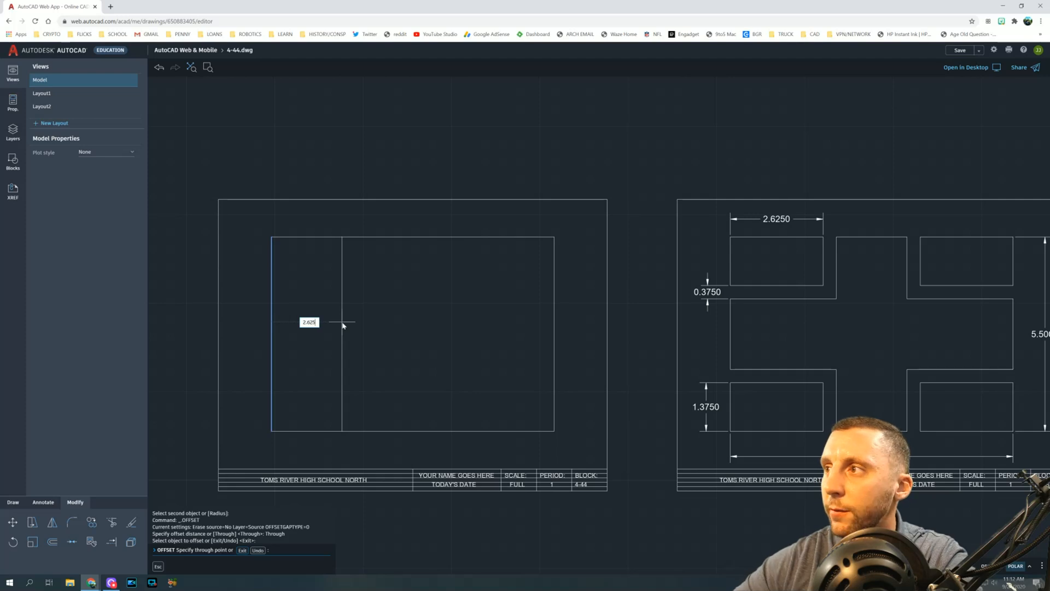
key(Return)
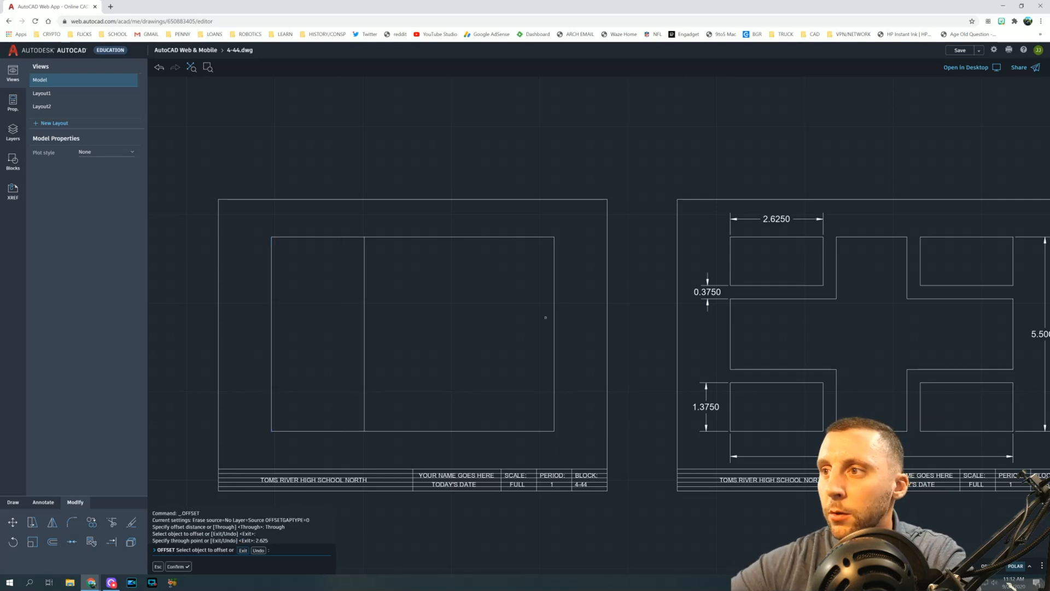
click(554, 312)
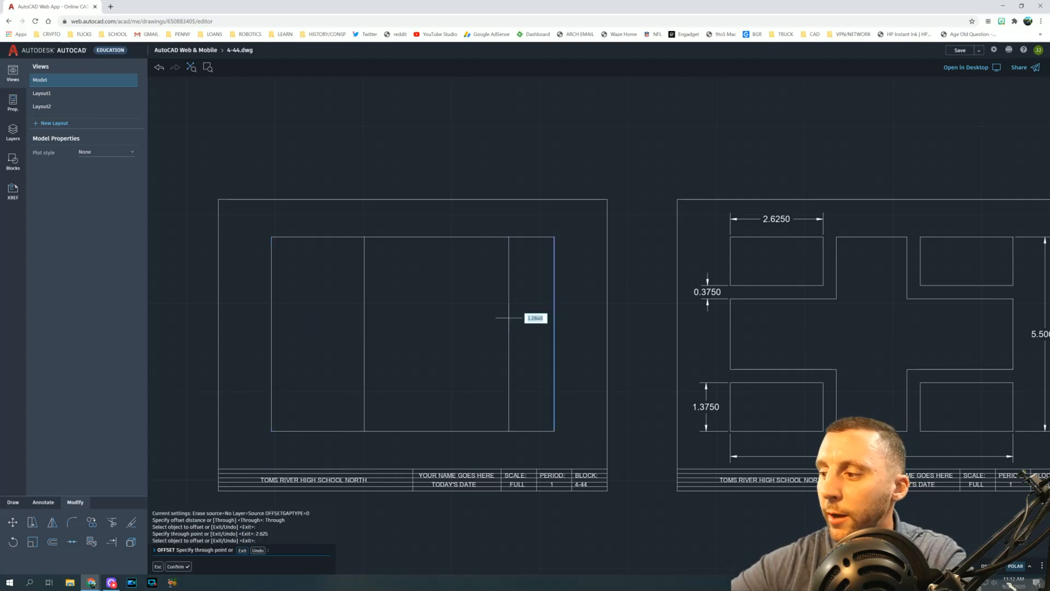
text(2-5/8)
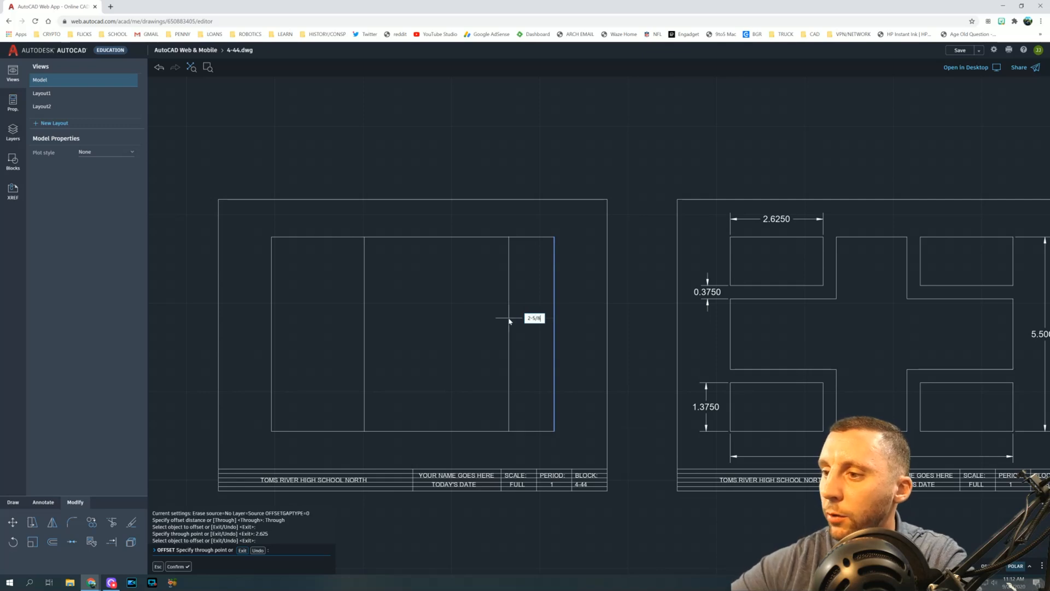
key(Return)
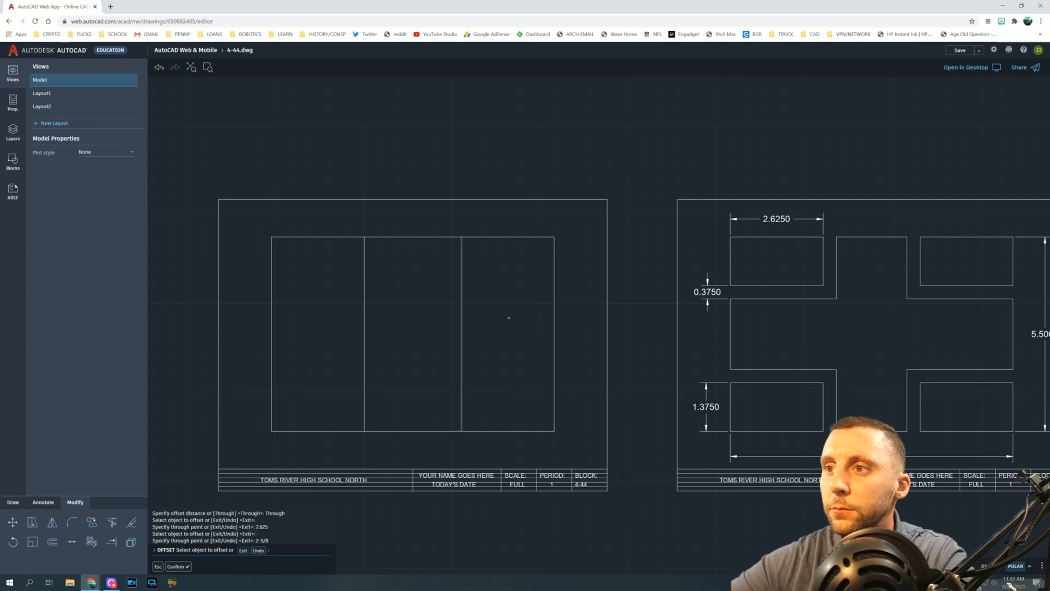
Step: Offset the outline's bottom and top edges inward by 1-3/8 each
click(505, 432)
text(1-3/8)
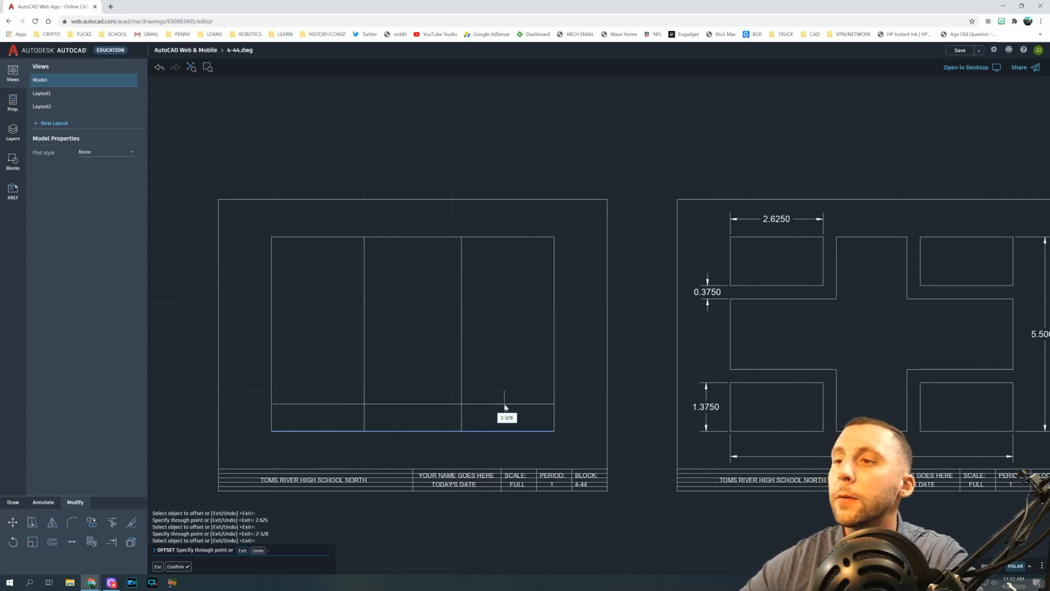
key(Return)
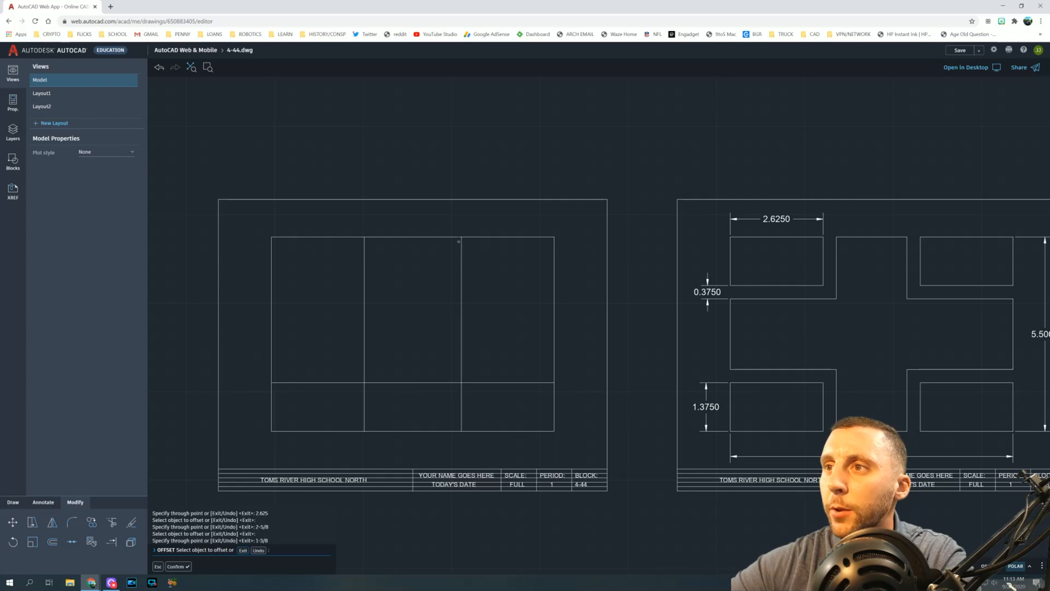
click(454, 237)
text(1-3/8)
key(Return)
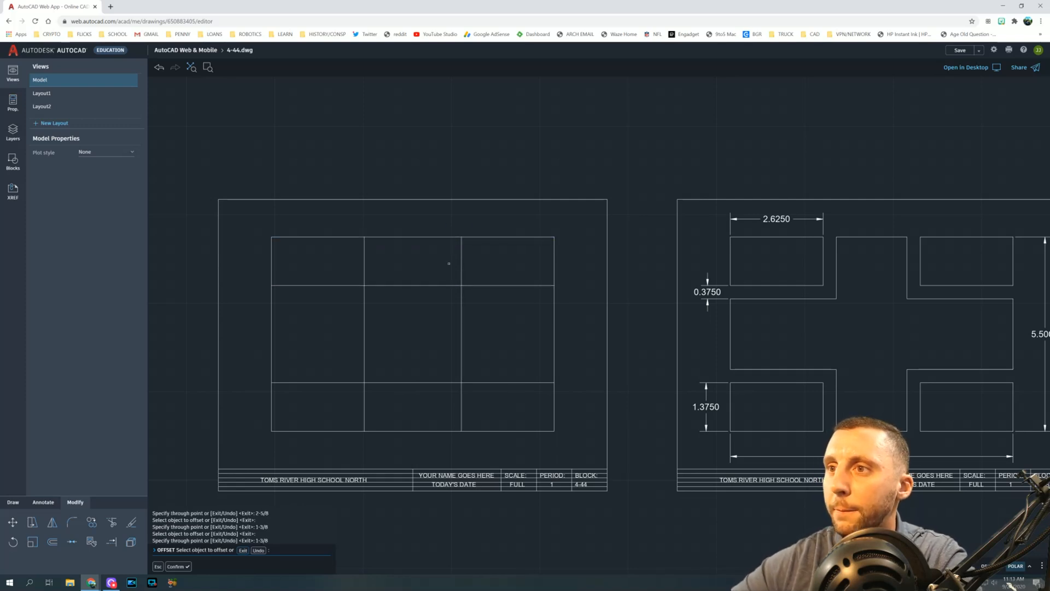
key(Escape)
key(Escape)
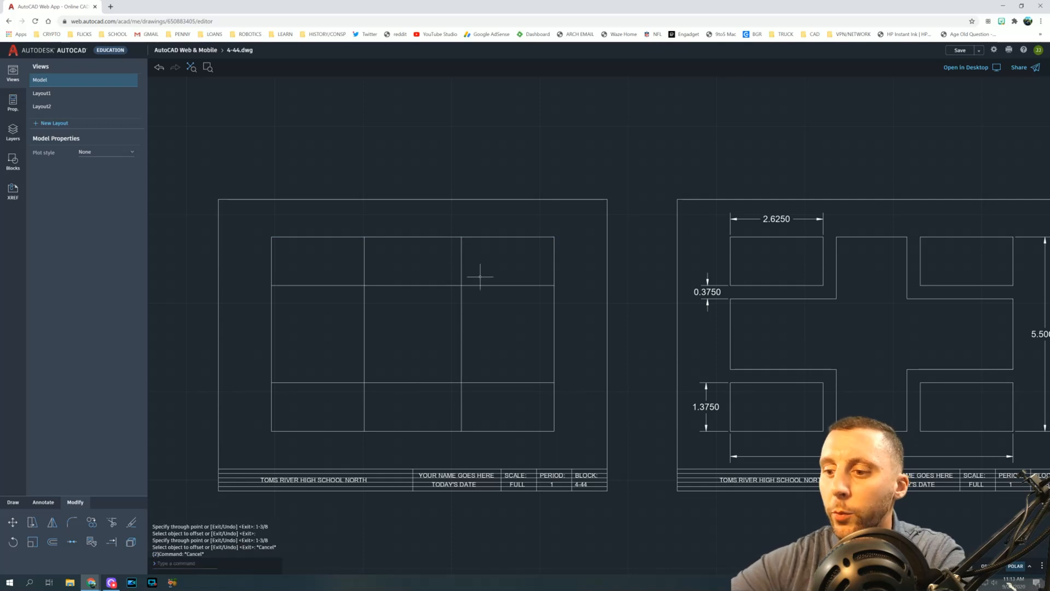
Step: Trim the four middle segments of the offset lines around the center, leaving a rectangle in each corner of the outline
text(trim)
key(Return)
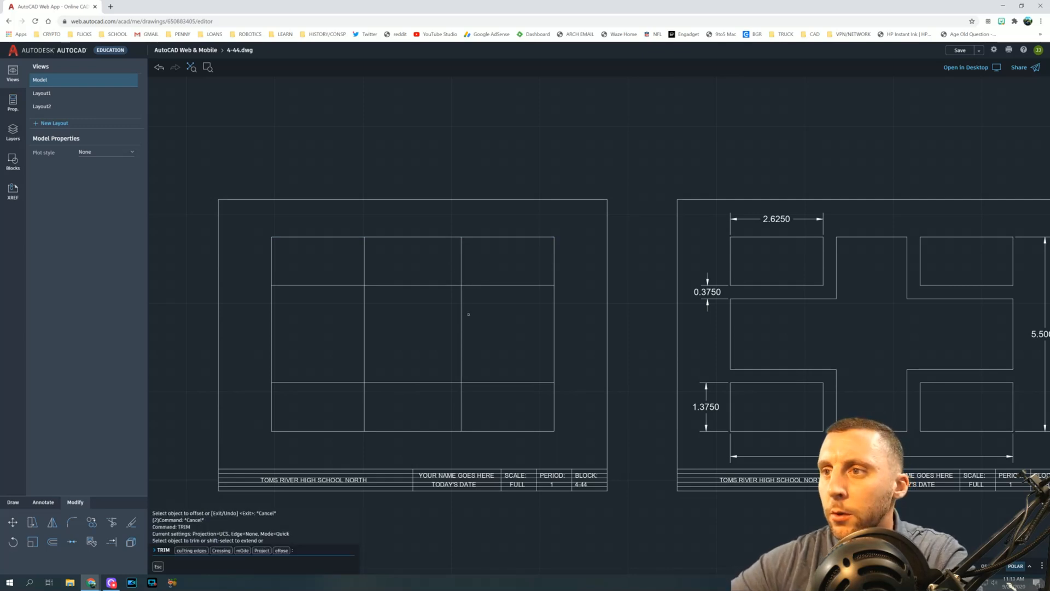
click(463, 320)
click(365, 328)
click(394, 285)
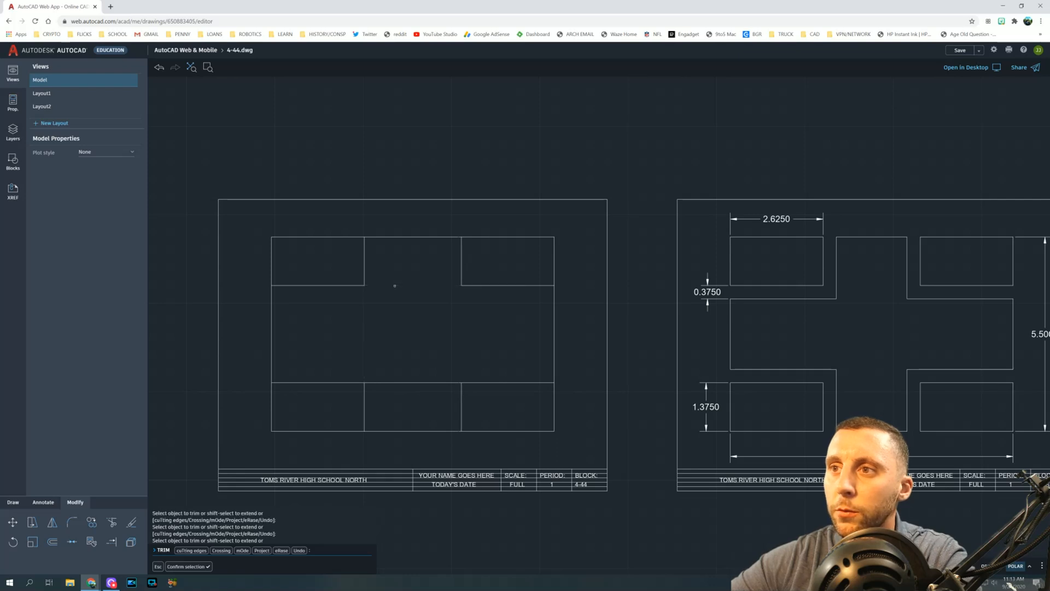
click(399, 382)
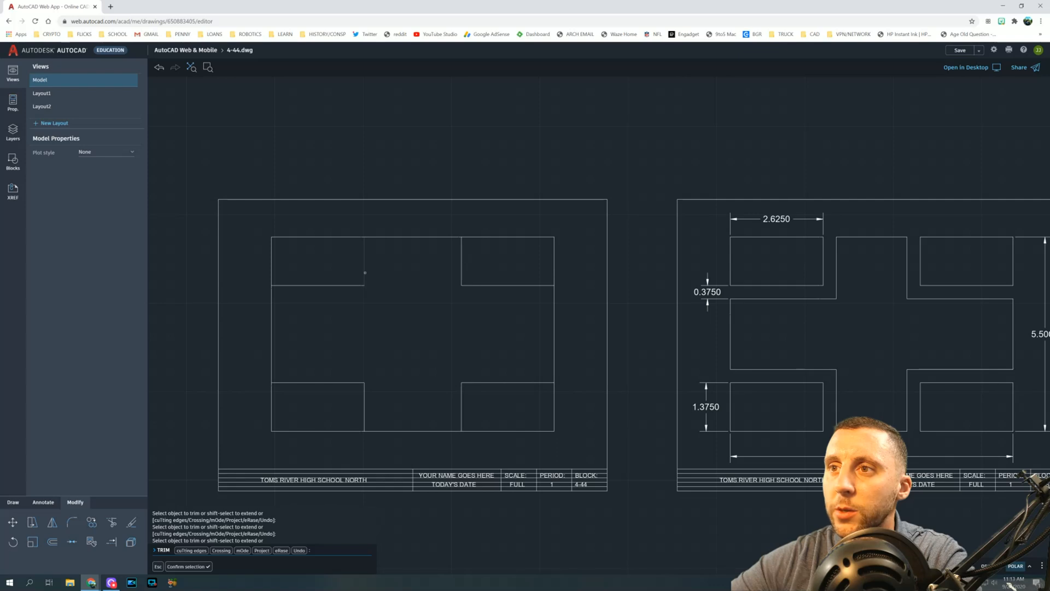
Step: Offset the upper-left rectangle's bottom edge downward and its right edge toward the center by 3/8 each
click(52, 541)
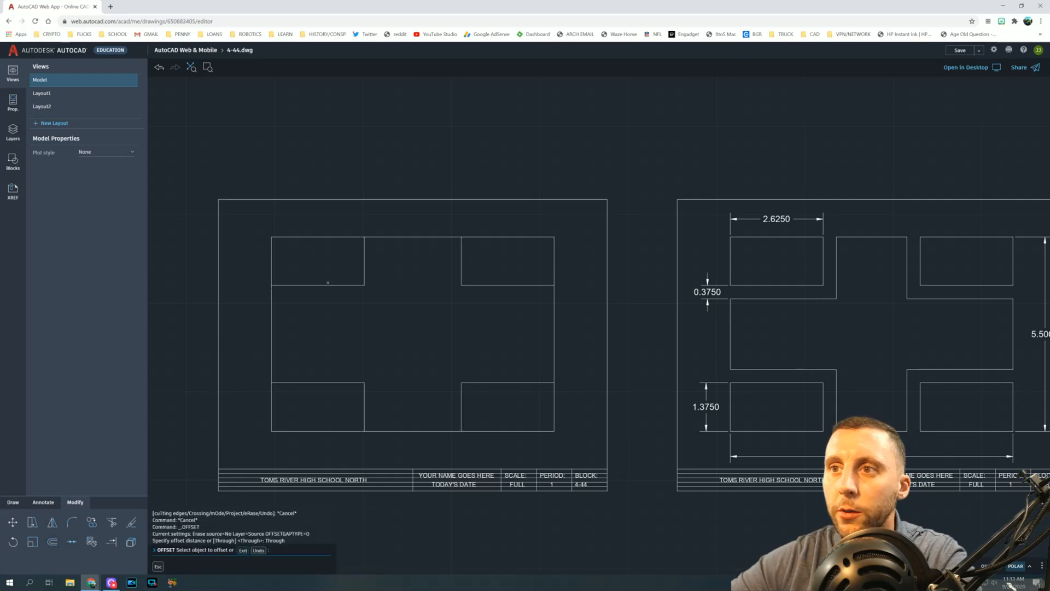
click(327, 285)
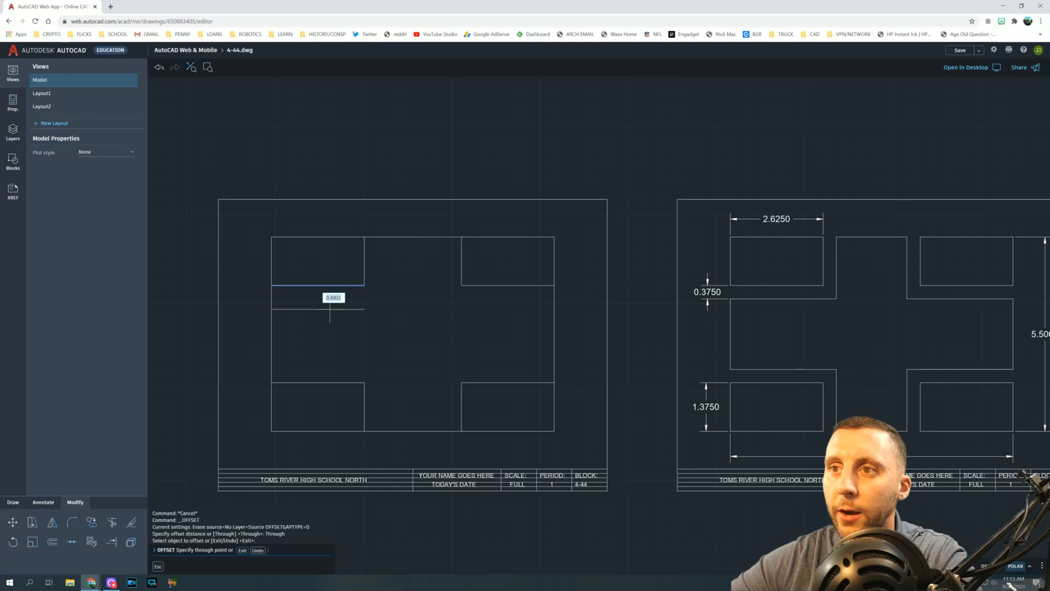
text(3/8)
key(Return)
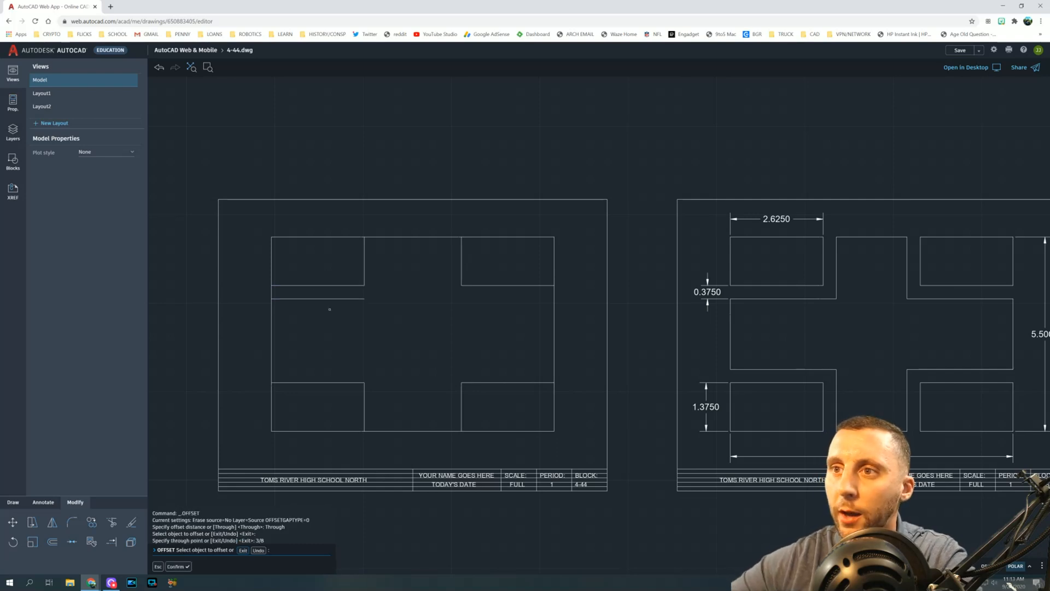
click(365, 275)
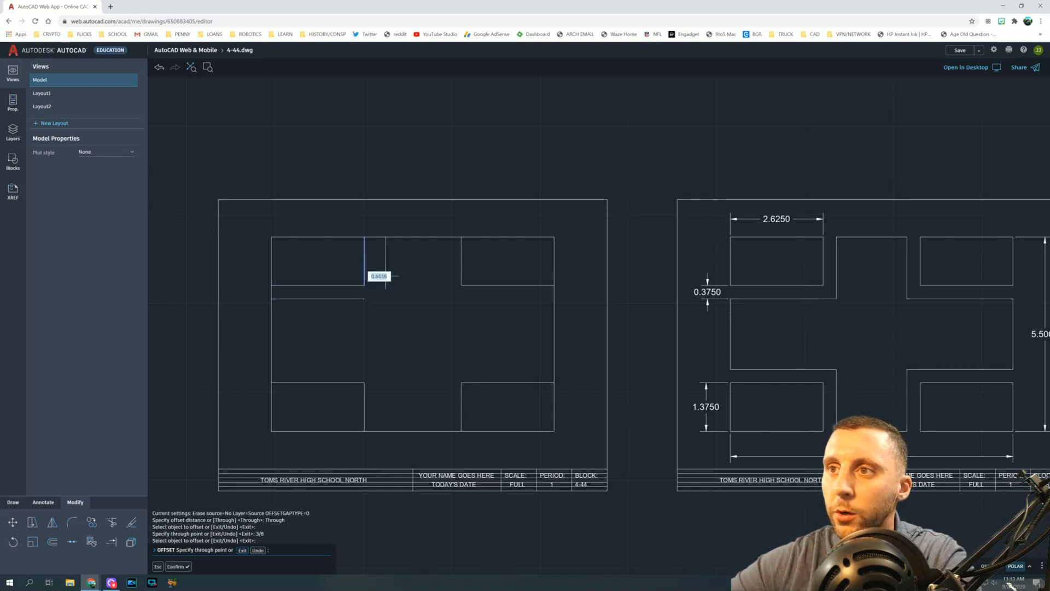
text(3/8)
key(Return)
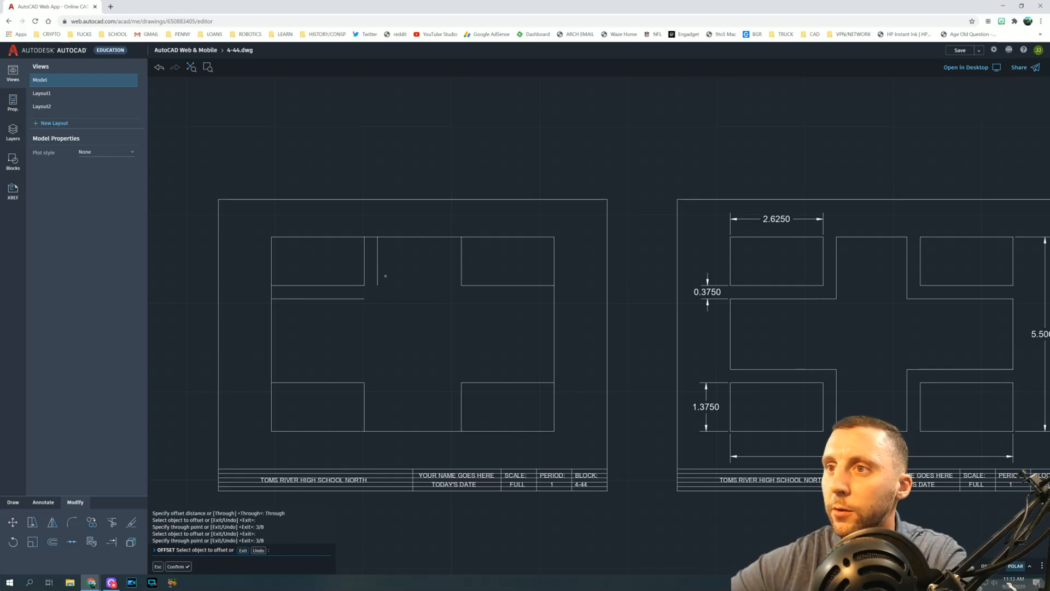
Step: Offset the upper-right rectangle's left edge toward the center and its bottom edge downward by 3/8 each
click(461, 264)
text(3)
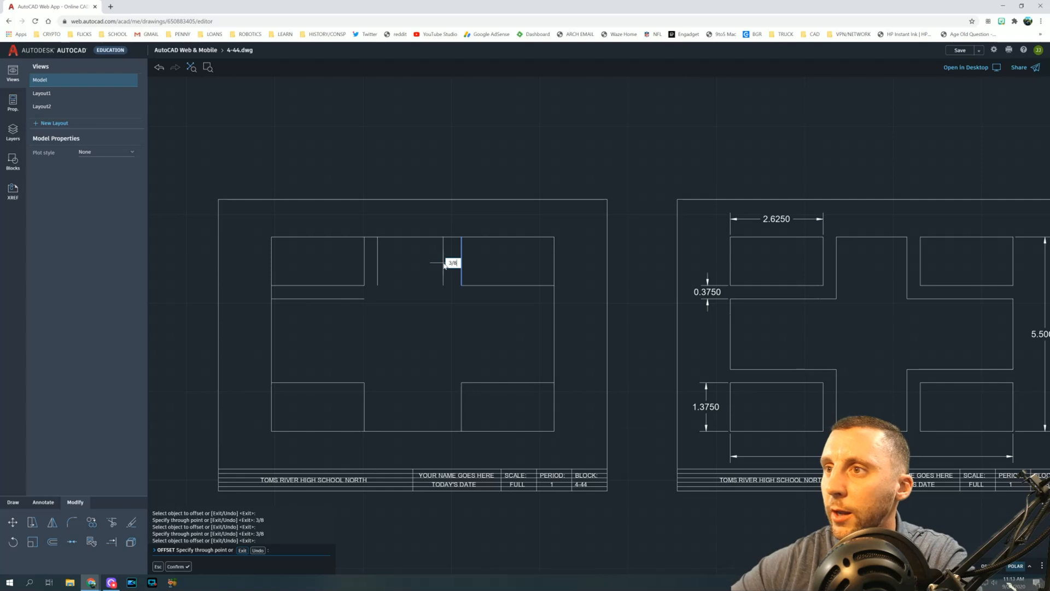
text(/8)
key(Return)
click(509, 285)
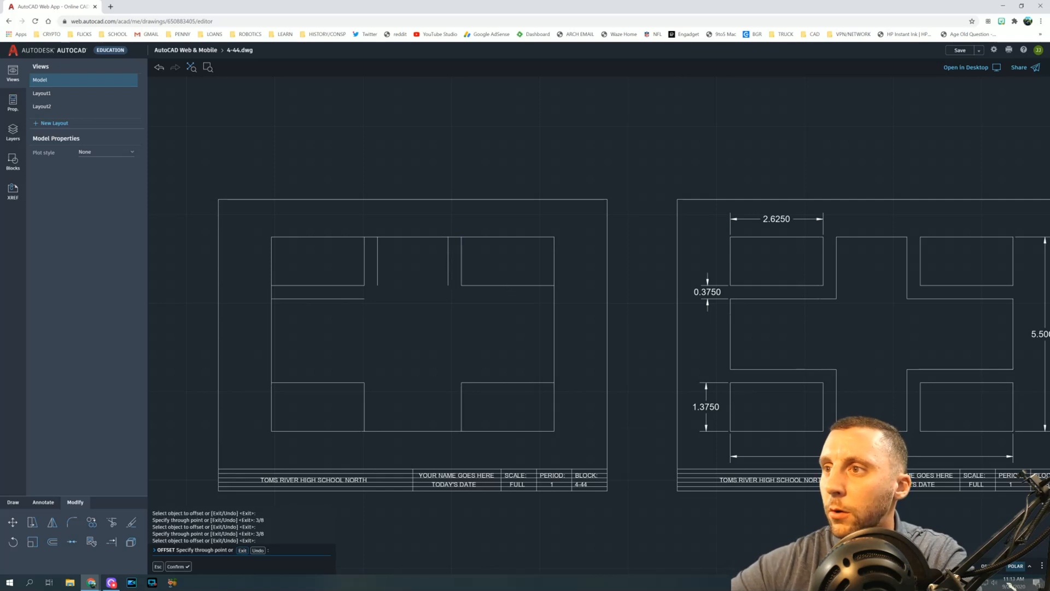
text(3/8)
key(Return)
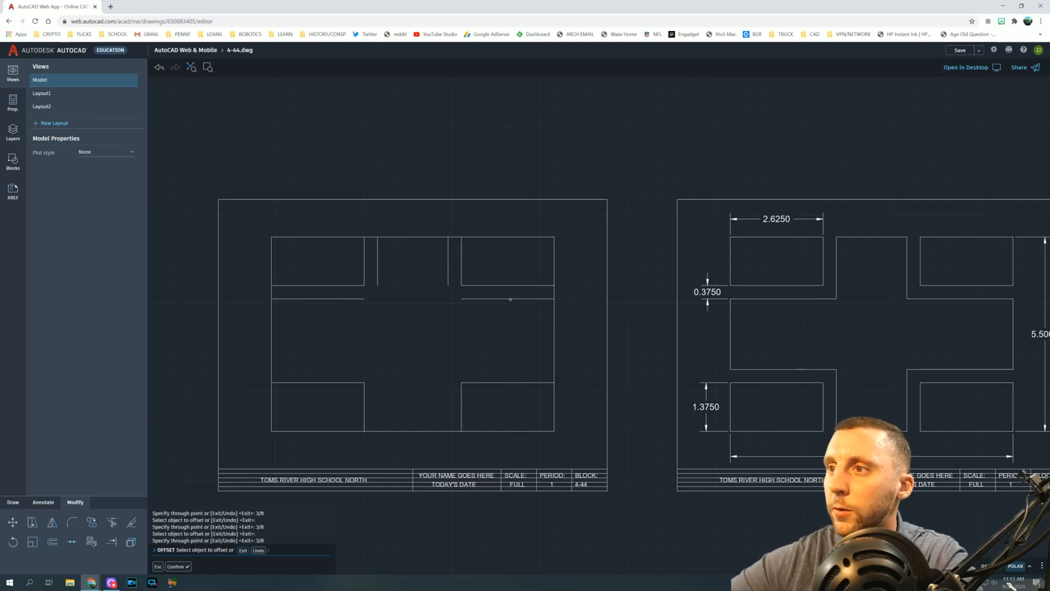
Step: Offset the lower-right rectangle's top edge upward and its left edge toward the center by 3/8 each
click(495, 382)
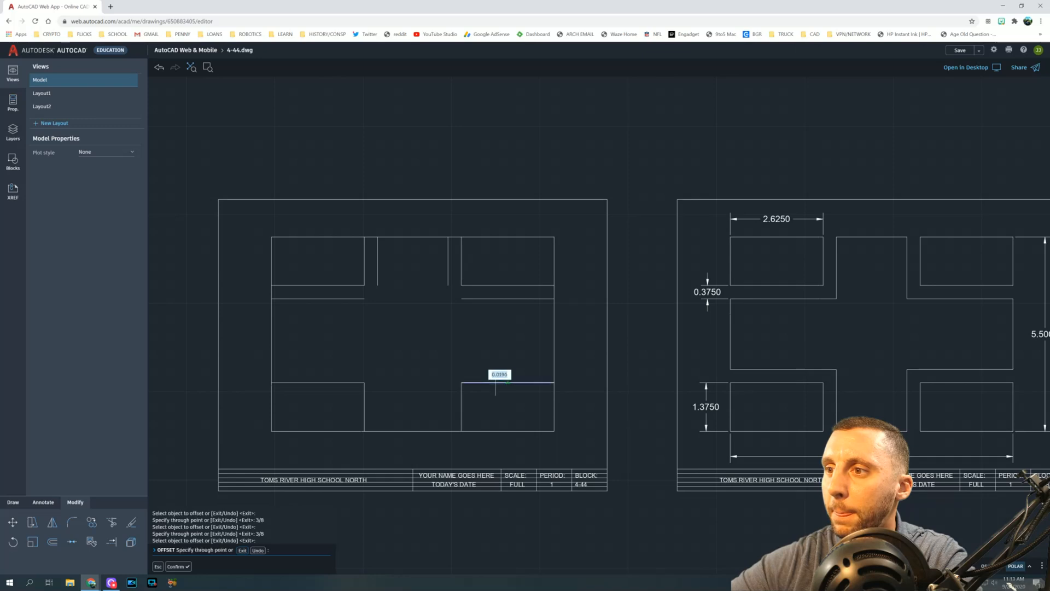
click(495, 372)
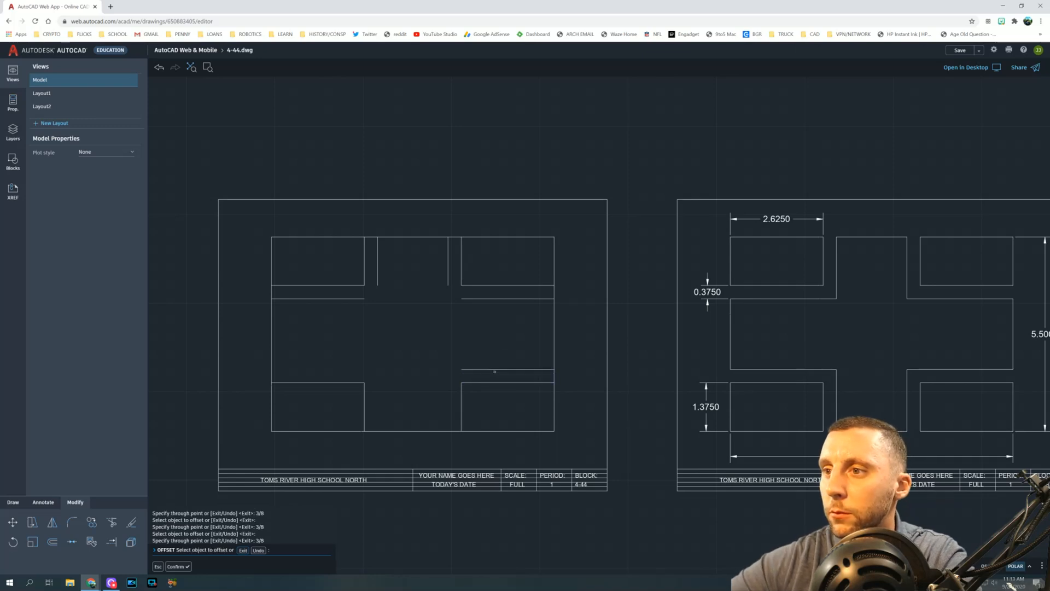
click(461, 399)
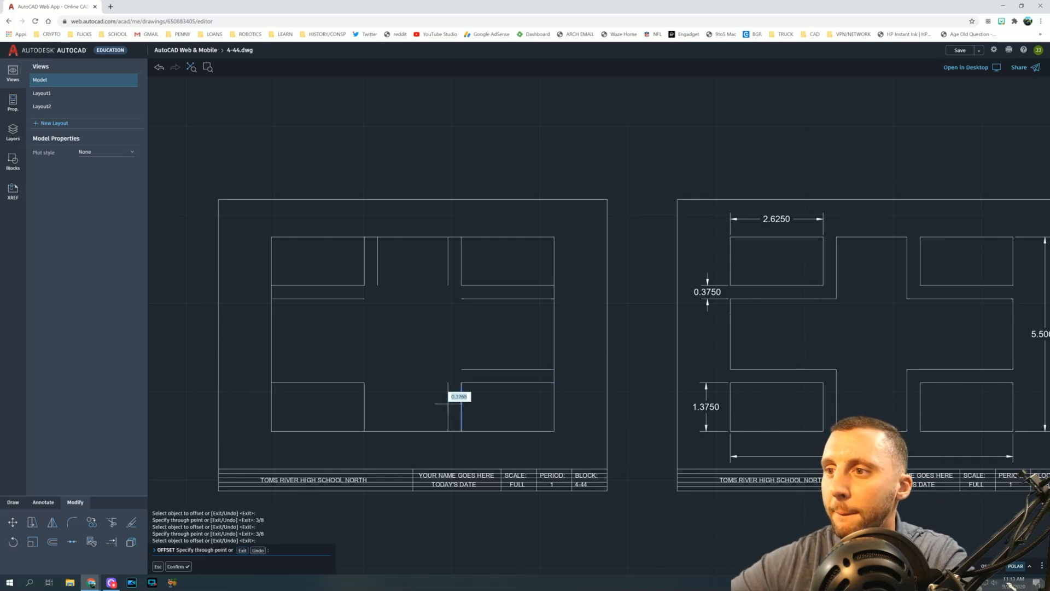
click(448, 403)
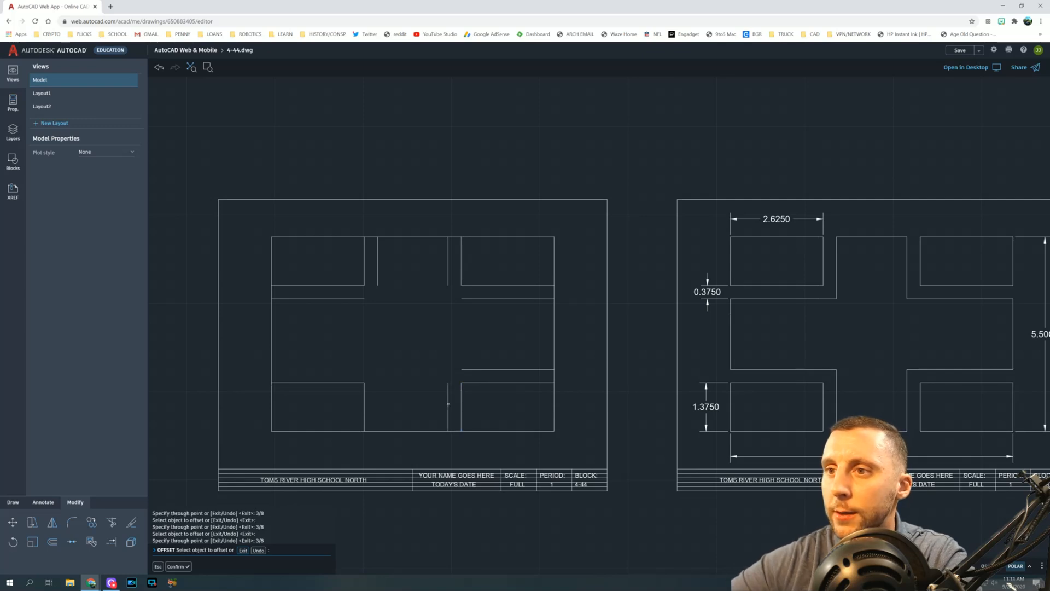
Step: Offset the lower-left rectangle's right edge toward the center and its top edge upward by 3/8 each
click(364, 395)
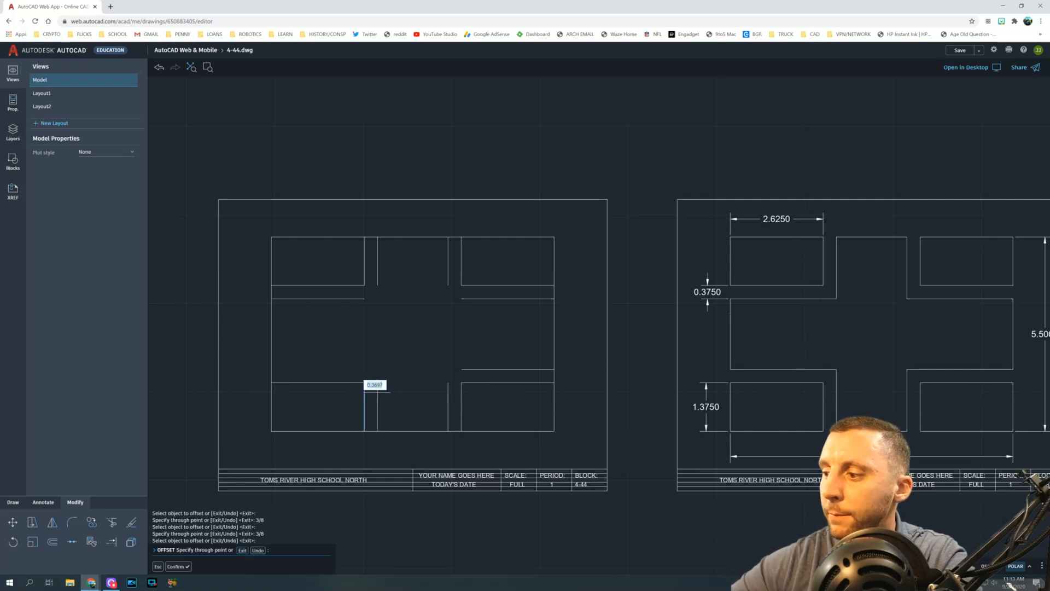
click(377, 391)
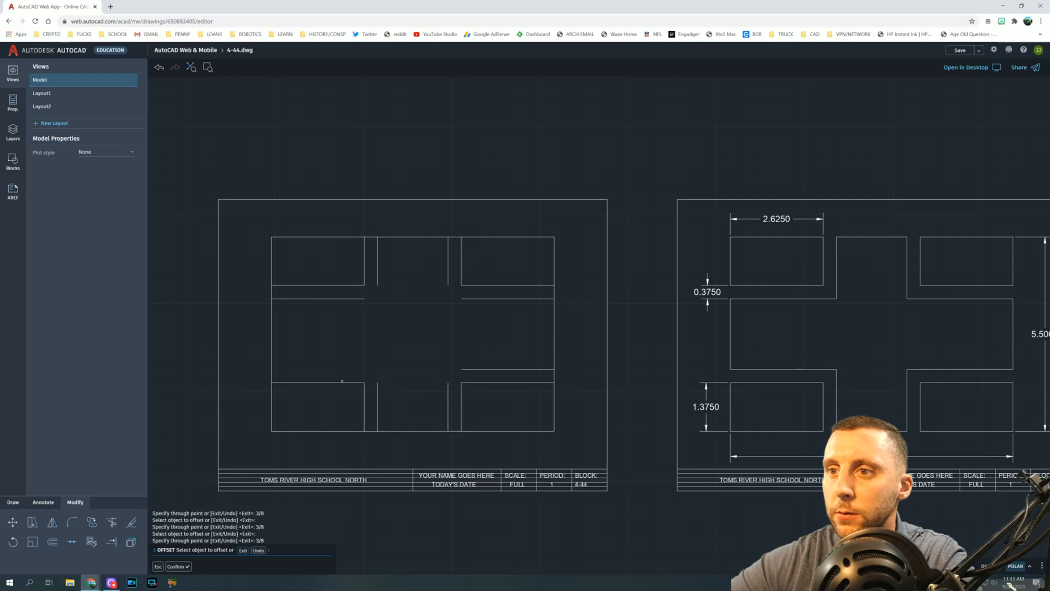
click(341, 382)
click(341, 372)
key(Escape)
key(Escape)
Step: Stretch the lower-left vertical offset line up past the horizontal one, and extend the horizontal line's inner end to meet it
scroll(341, 372, up, 1)
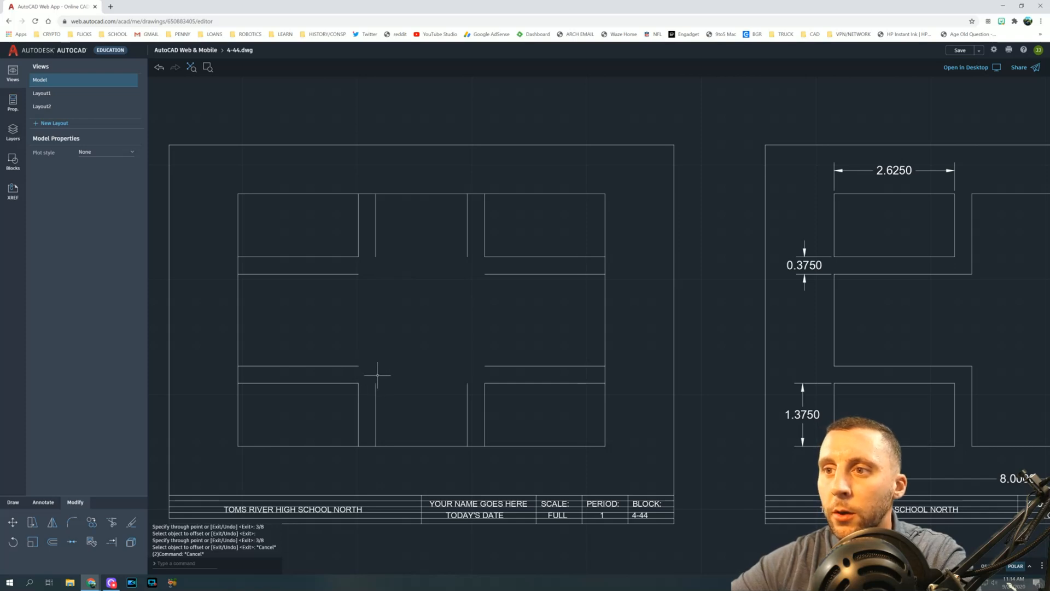
click(375, 390)
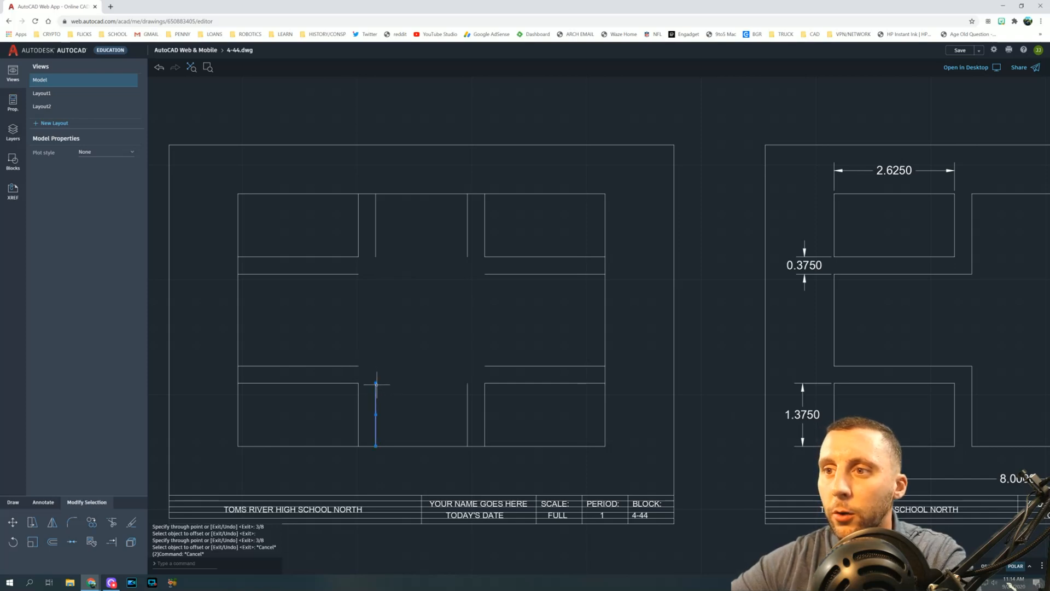
click(376, 383)
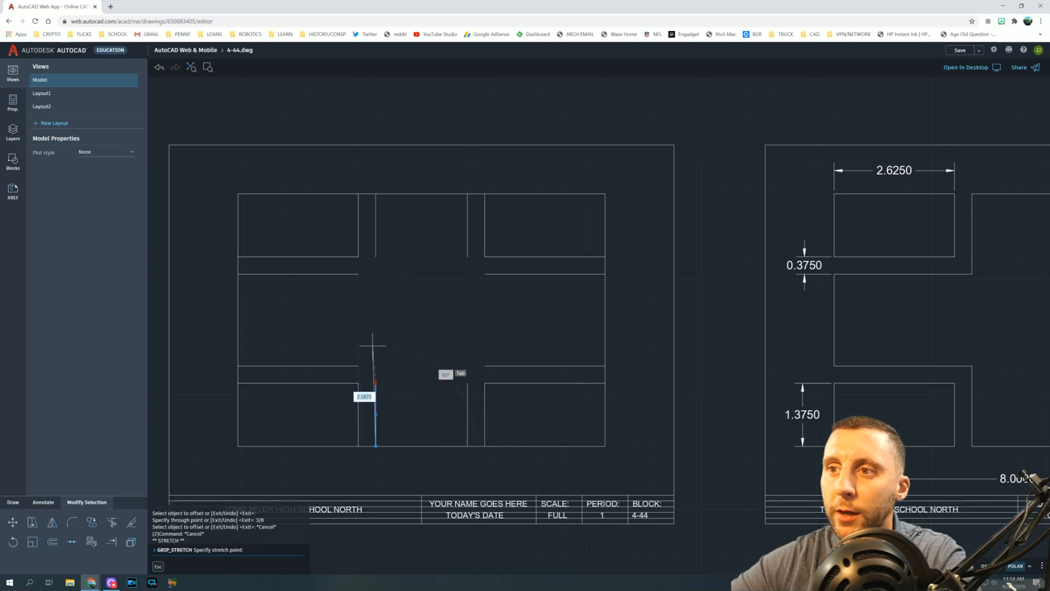
key(Escape)
click(352, 366)
click(351, 364)
click(356, 365)
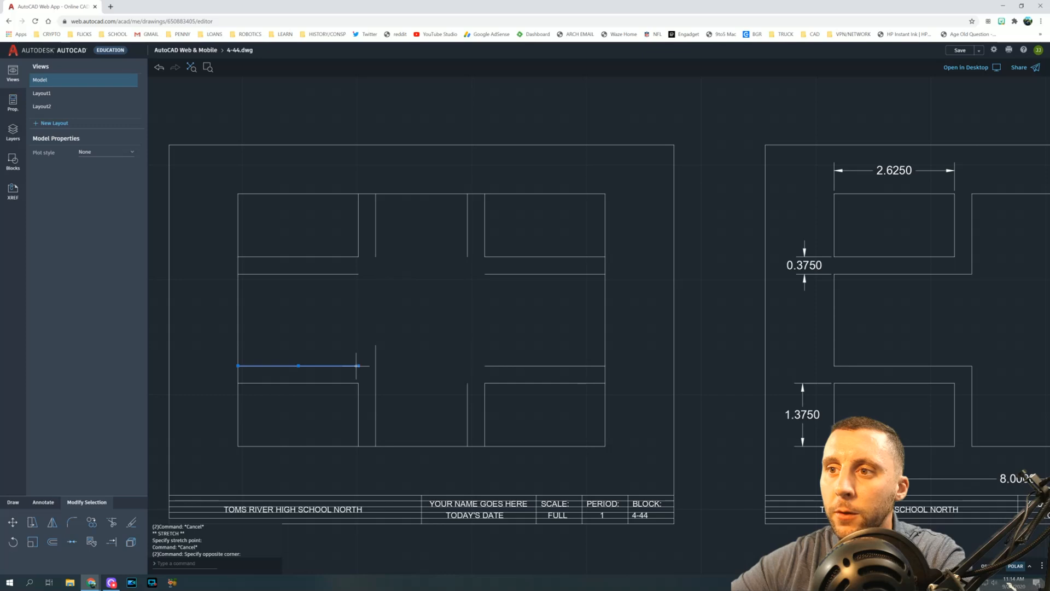
click(358, 365)
click(375, 366)
key(Escape)
Step: Trim the vertical line's excess above the lower-left inner corner of the cross
text(tr)
key(Return)
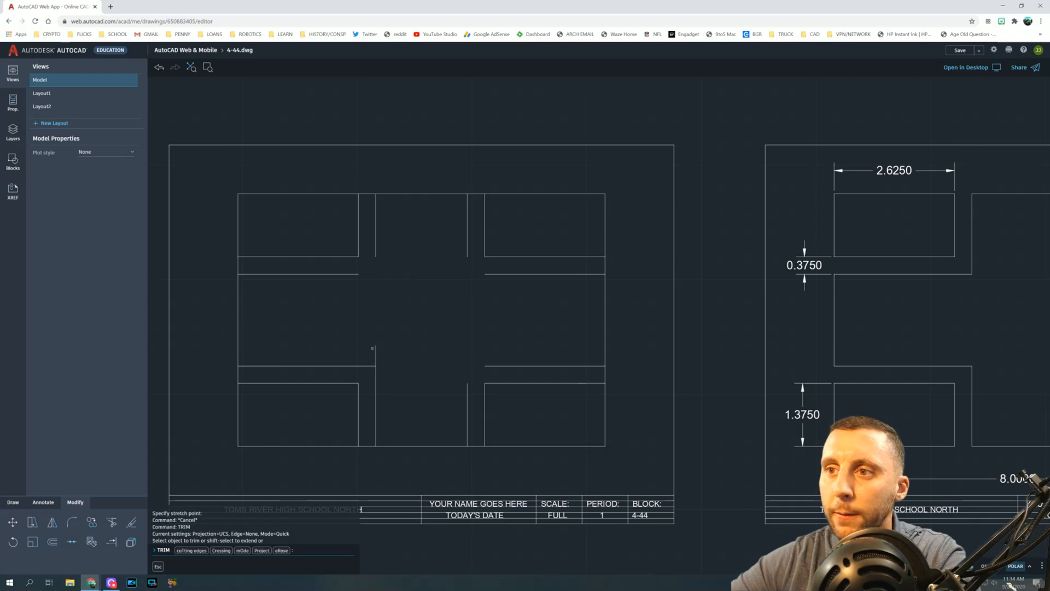
click(375, 353)
key(Escape)
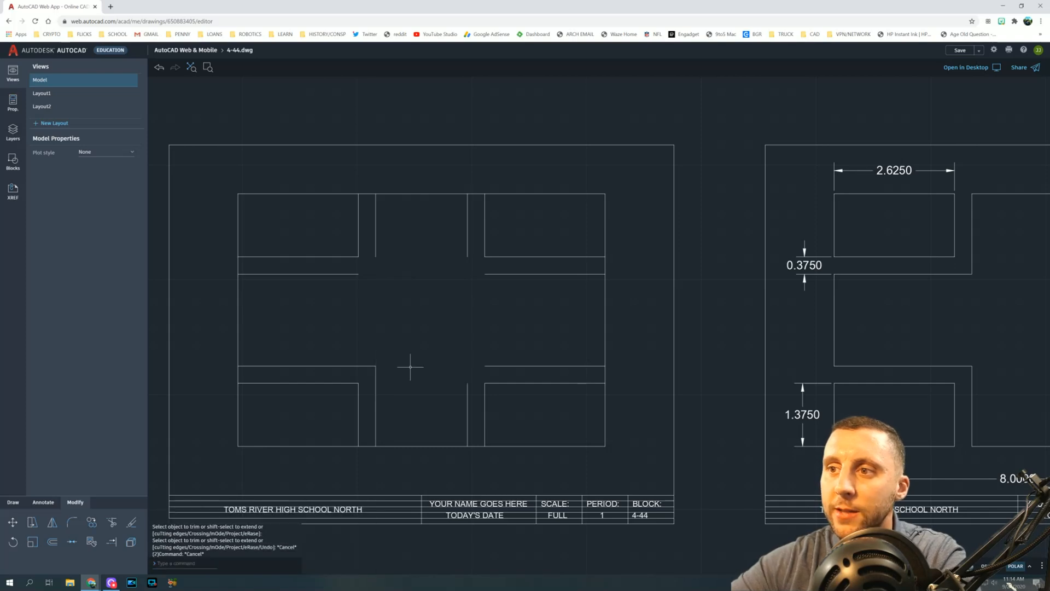
Step: Fillet the two offset lines beside the lower-right rectangle with radius 0 to form a sharp inner corner
text(fil)
key(Return)
text(r)
key(Return)
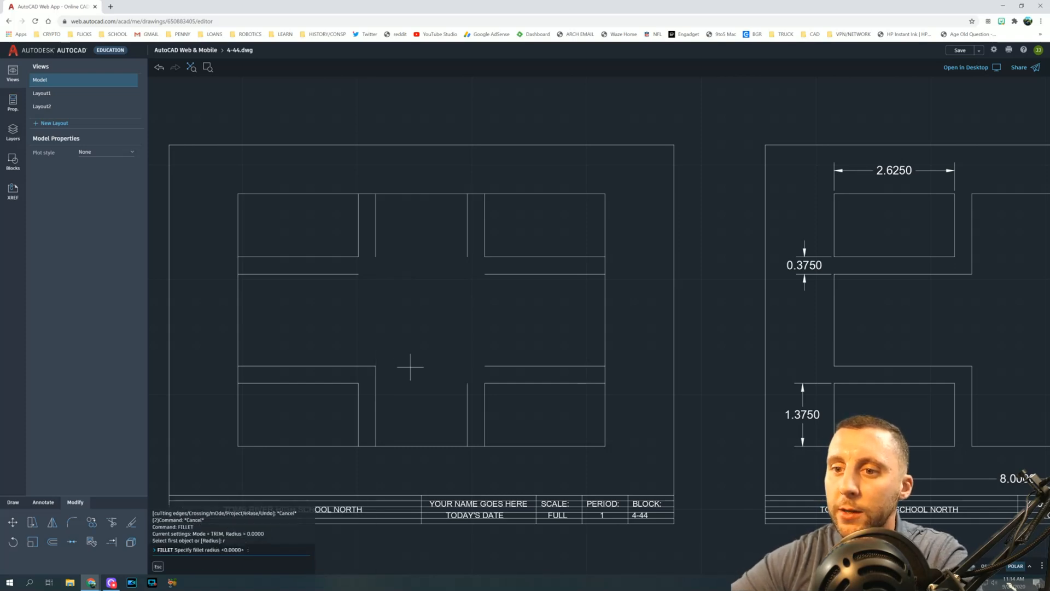
key(Return)
click(496, 366)
click(468, 384)
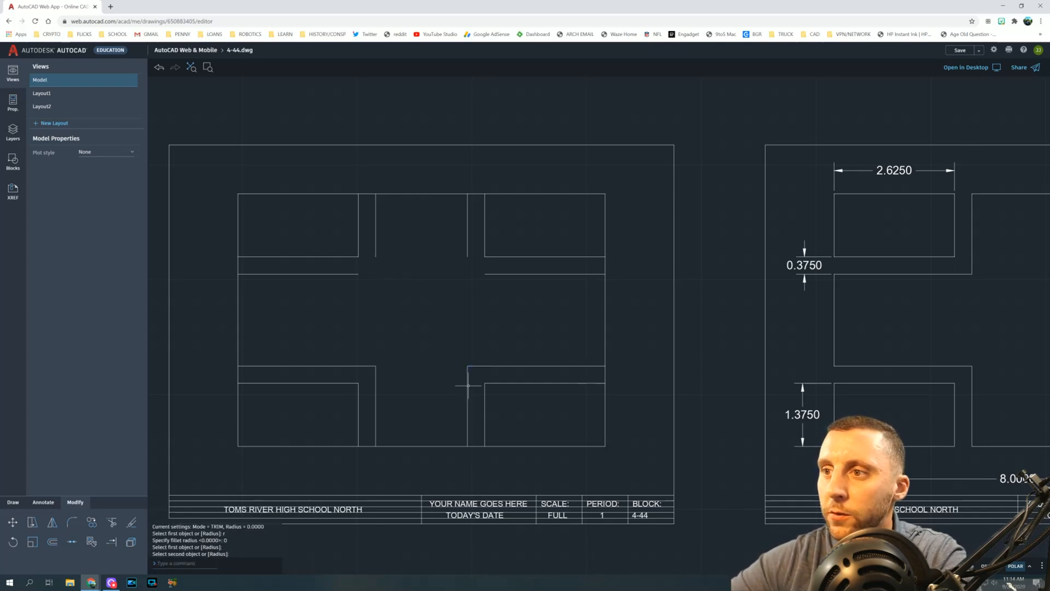
Step: Fillet the offset lines beside the upper-right and upper-left rectangles with radius 0 to close the cross's upper inner corners
key(Return)
click(492, 274)
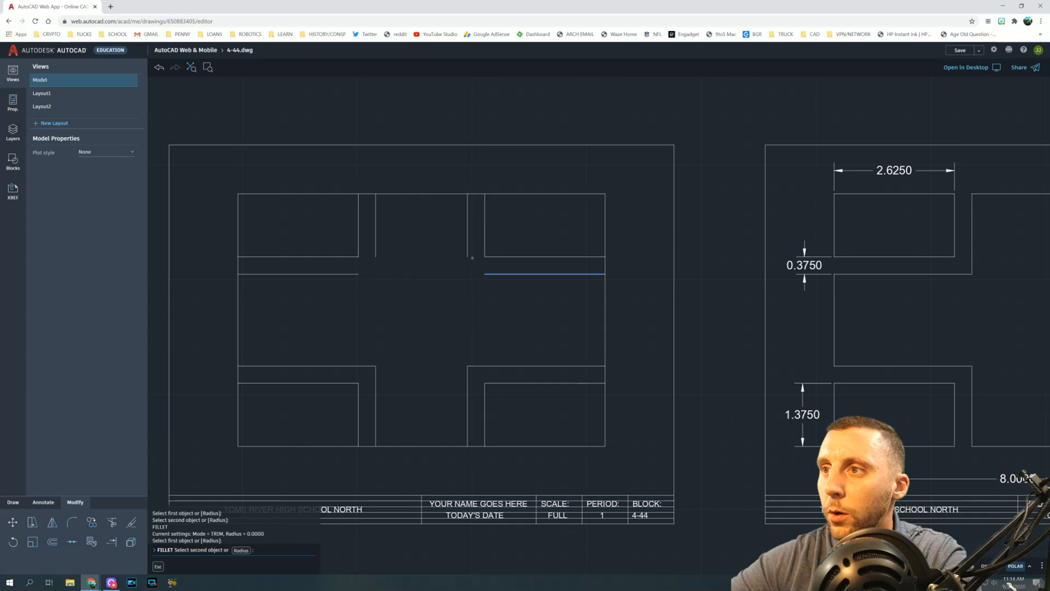
click(466, 247)
key(Return)
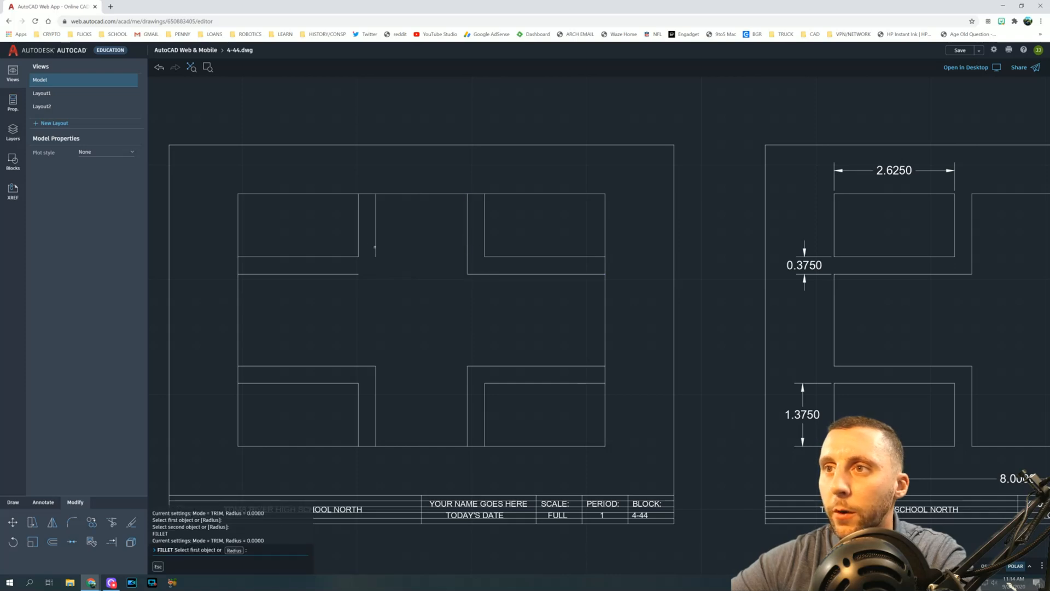
click(376, 246)
click(356, 272)
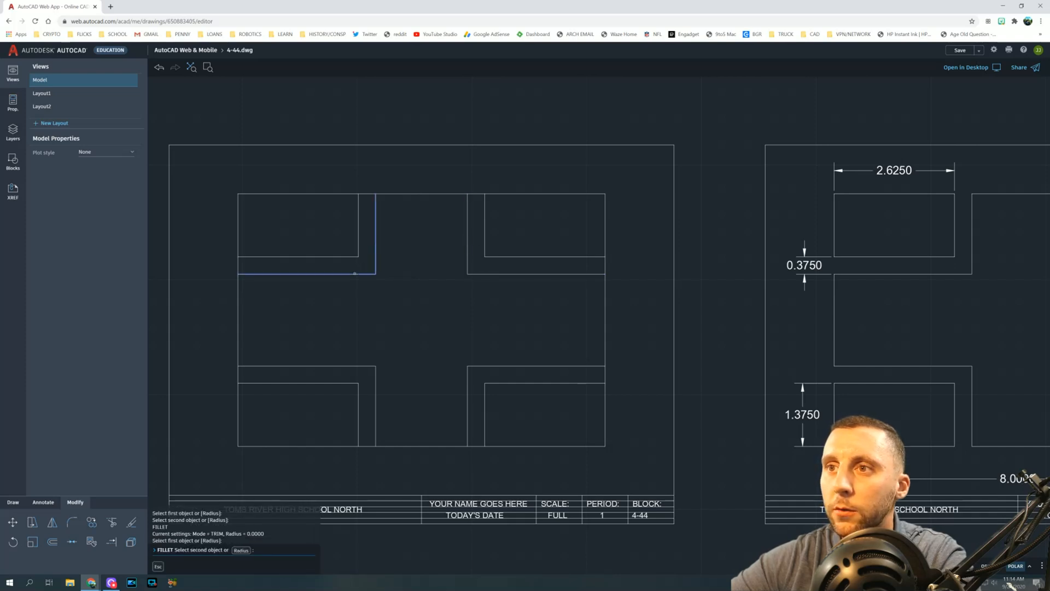
key(Escape)
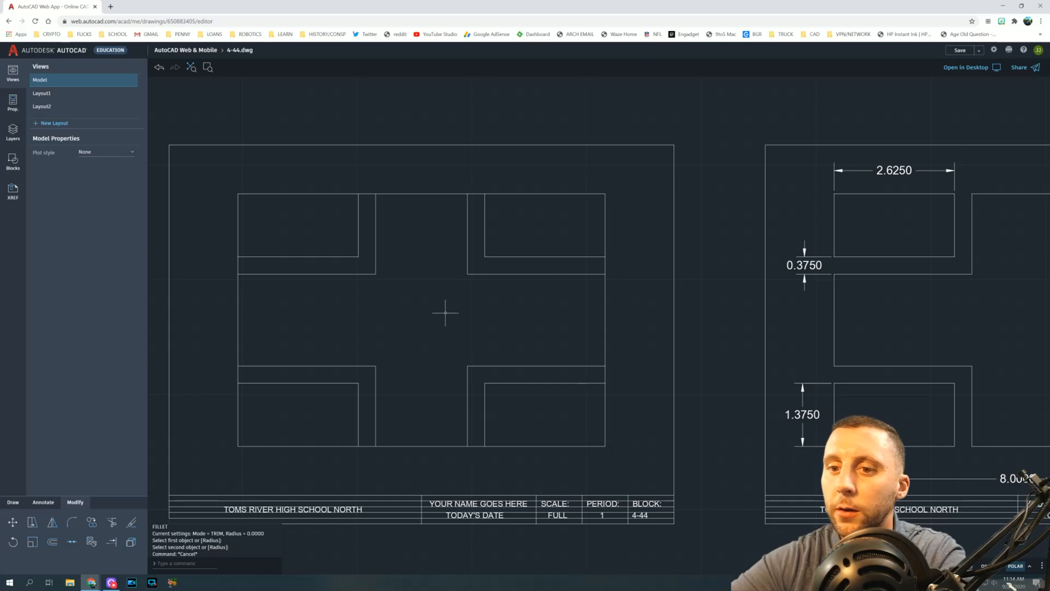
Step: Trim the short outline segments between the cross and the corner rectangles along the figure's left and bottom sides
text(tr)
key(Return)
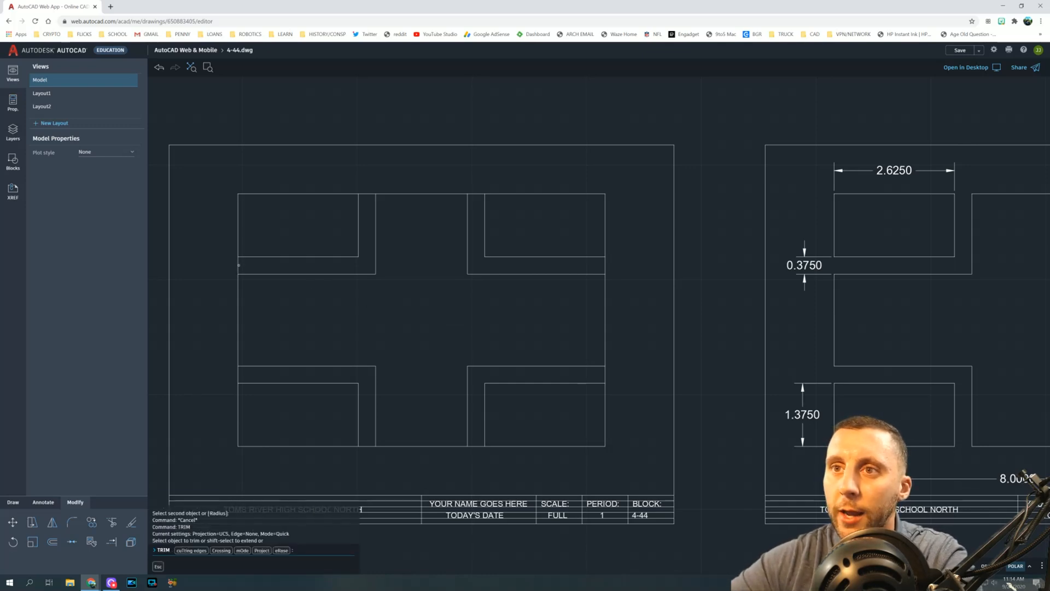
click(238, 265)
drag(246, 373, 230, 375)
drag(366, 442, 369, 454)
click(474, 443)
click(475, 453)
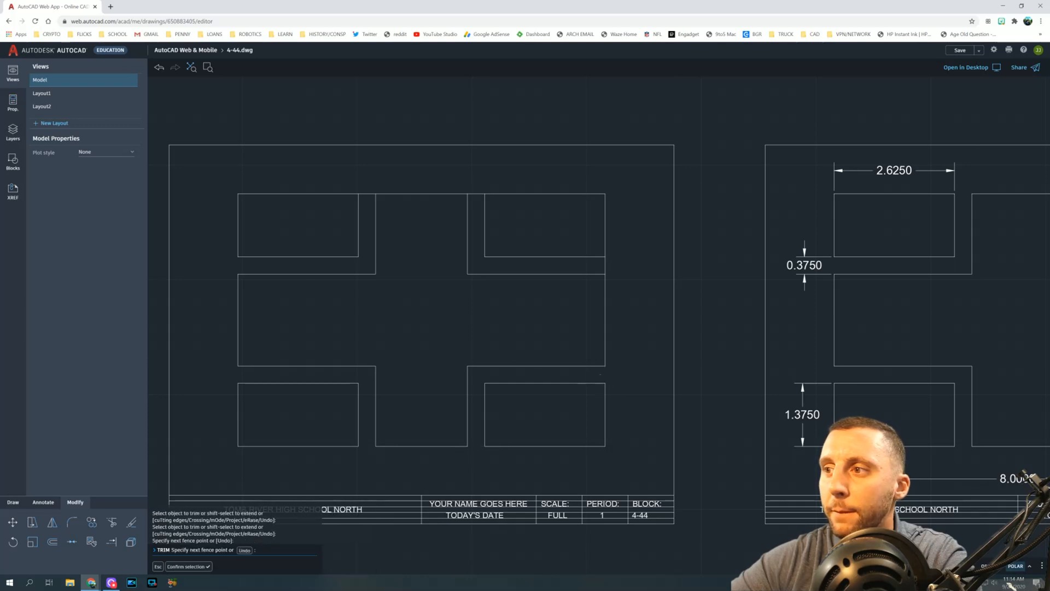
Step: Trim the short outline segments between the cross and the corner rectangles along the figure's right and top sides
click(600, 374)
click(608, 273)
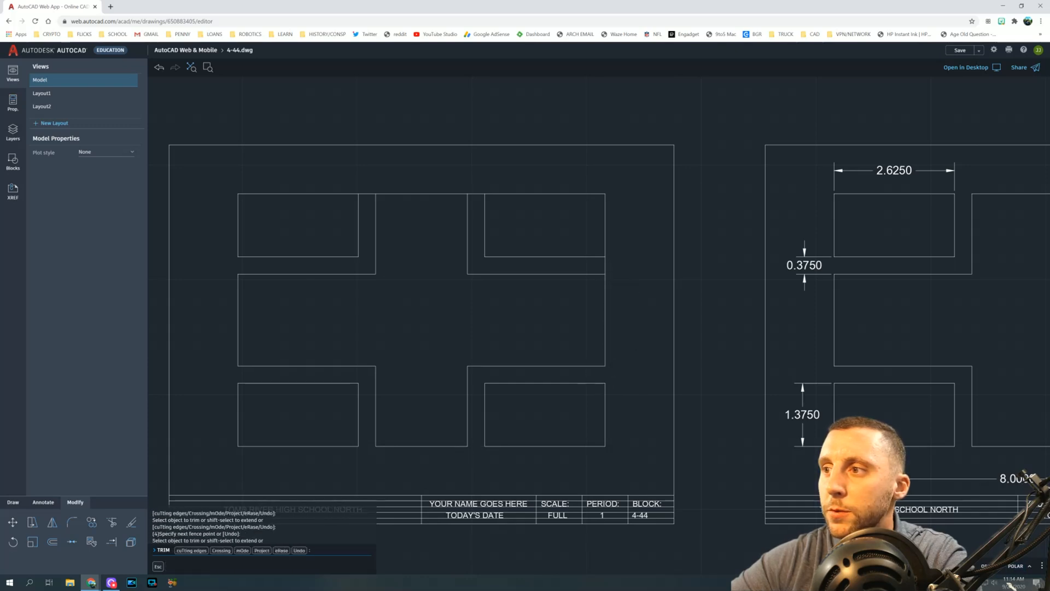
click(608, 263)
click(597, 265)
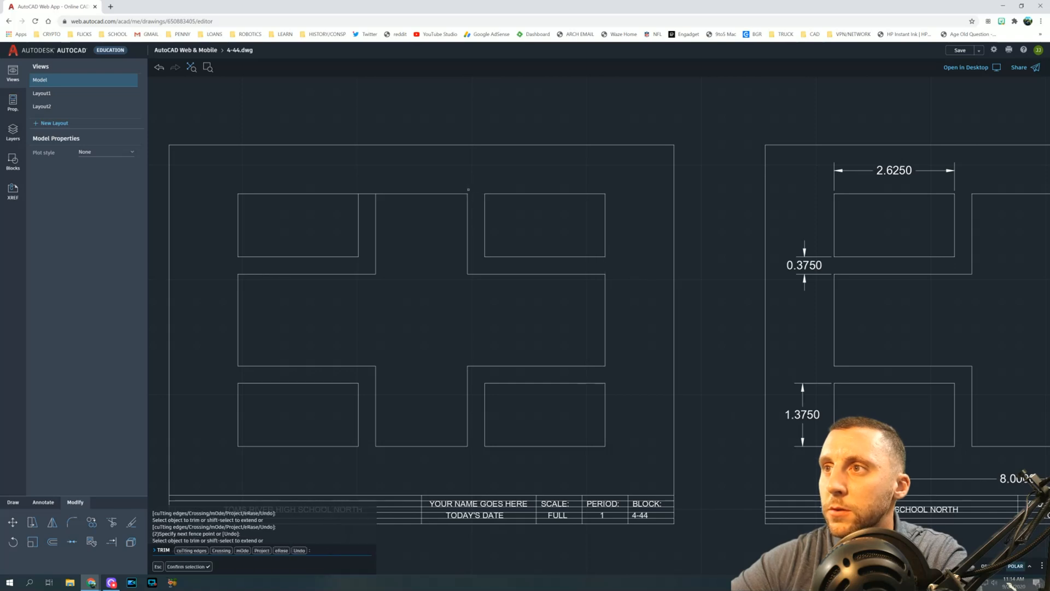
key(Escape)
key(Escape)
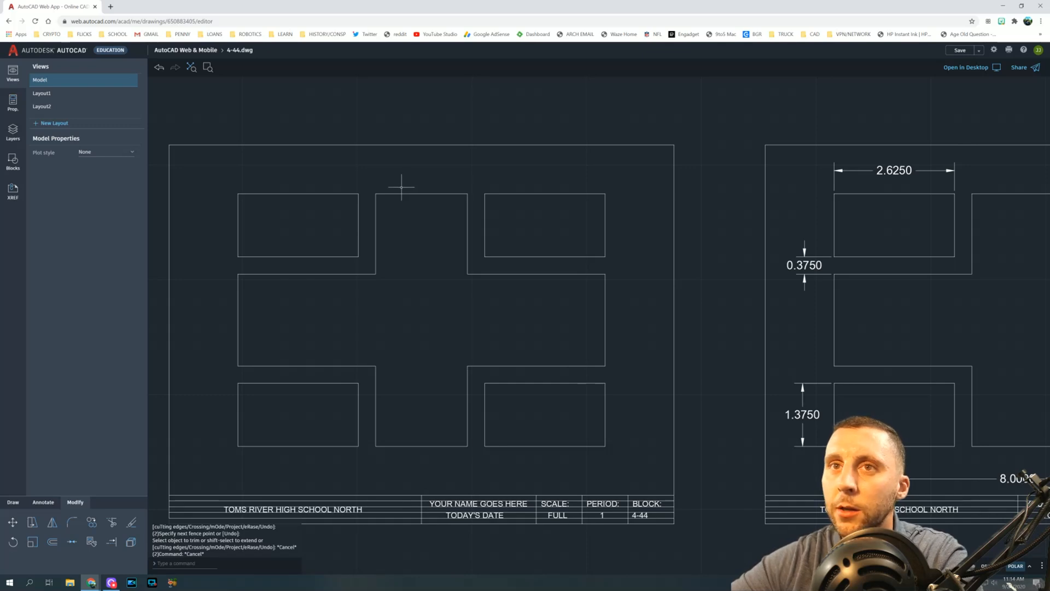
Step: Dimension the figure's overall width below it and its overall height to its right
click(43, 502)
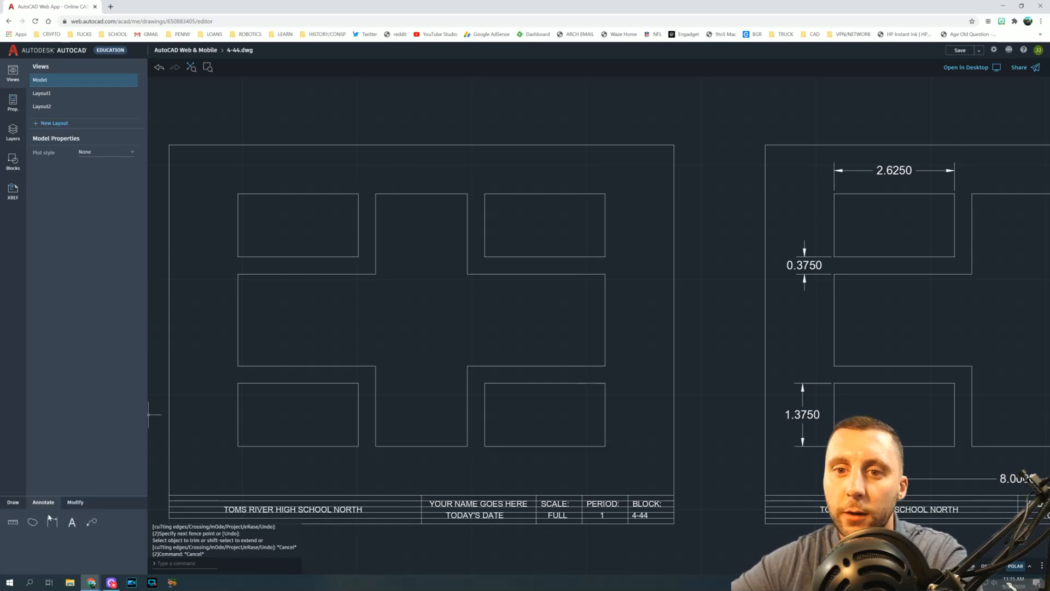
click(13, 522)
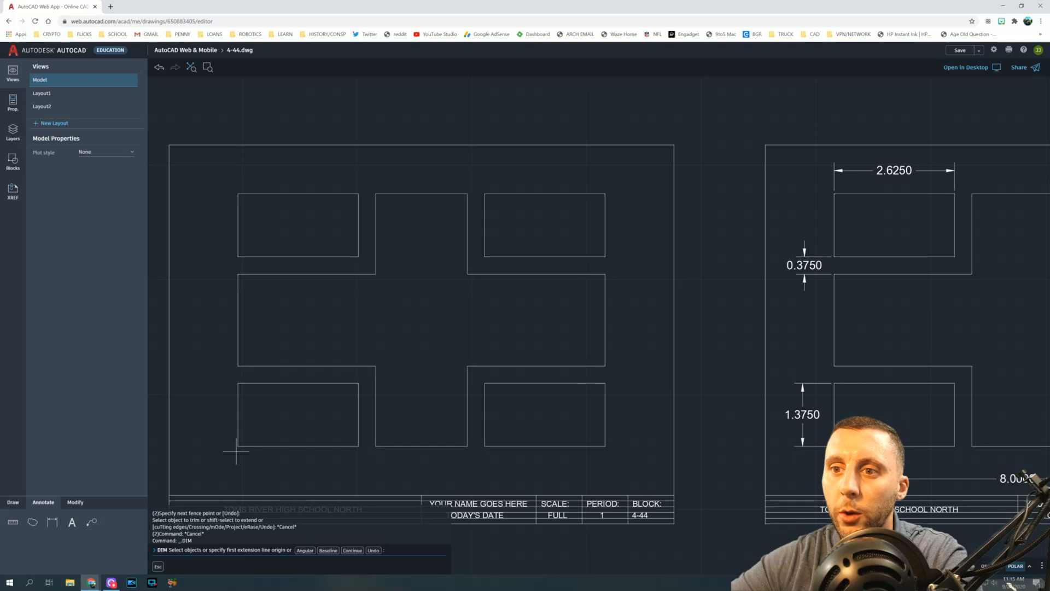
click(237, 445)
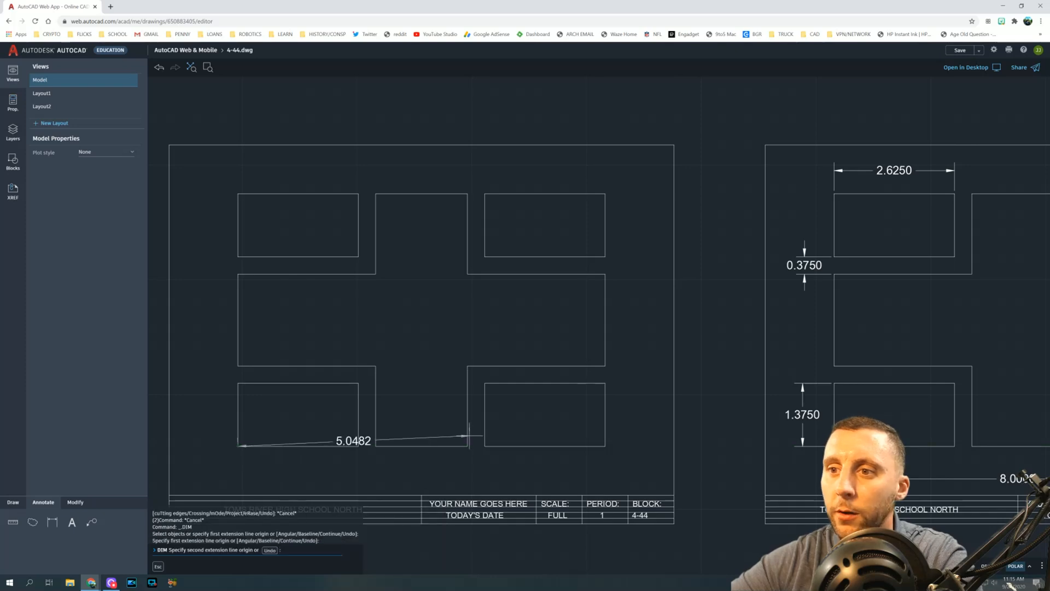
click(605, 445)
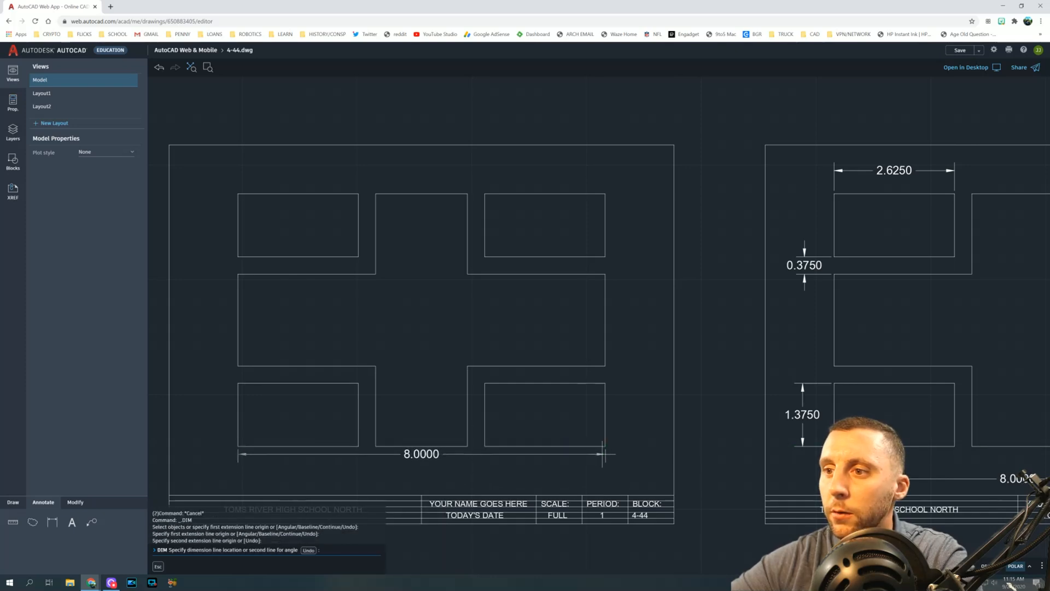
click(606, 475)
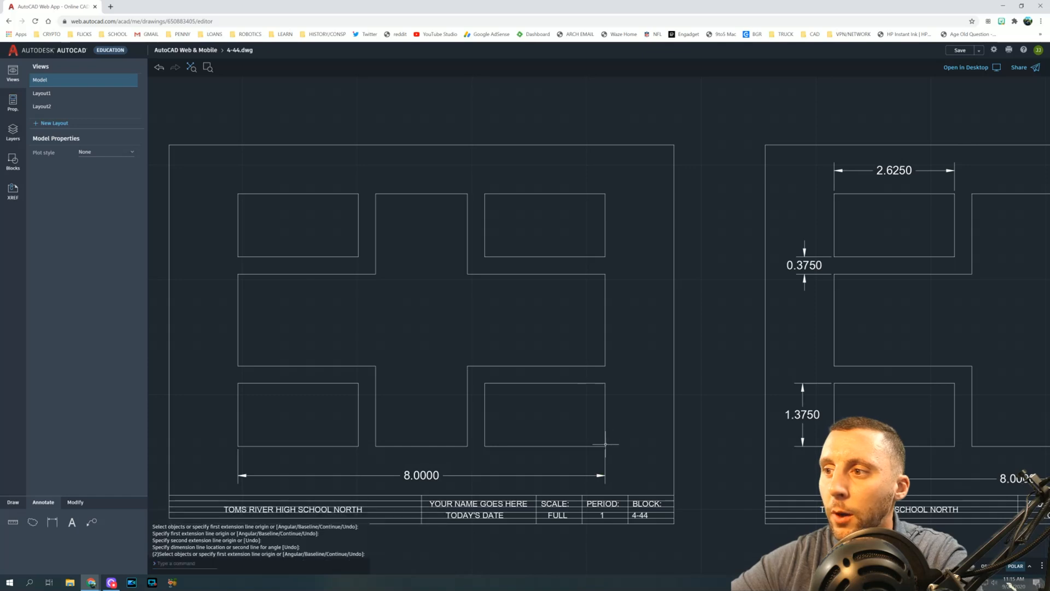
click(605, 446)
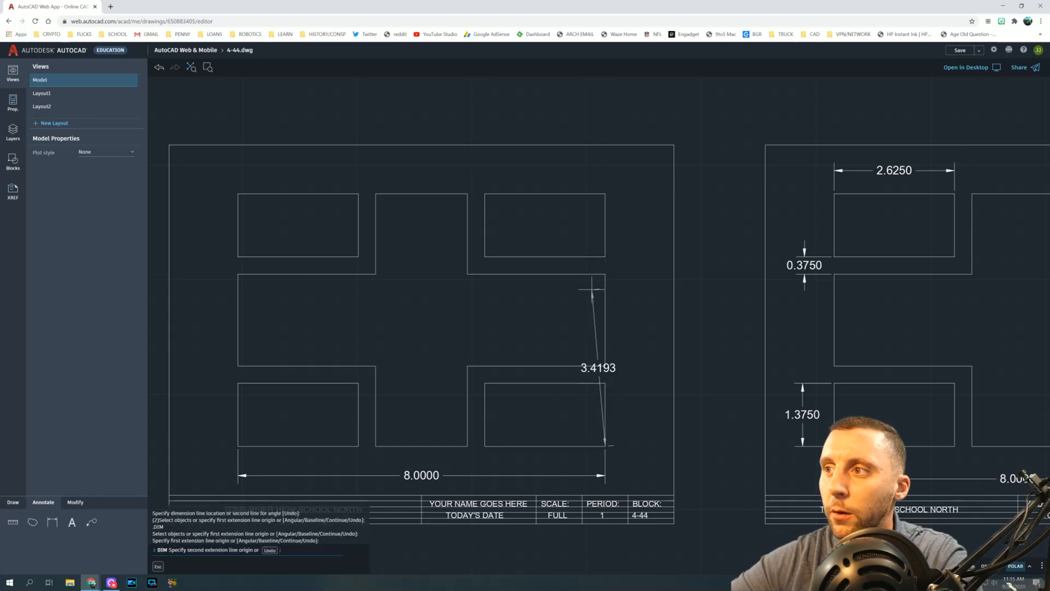
click(605, 193)
click(644, 328)
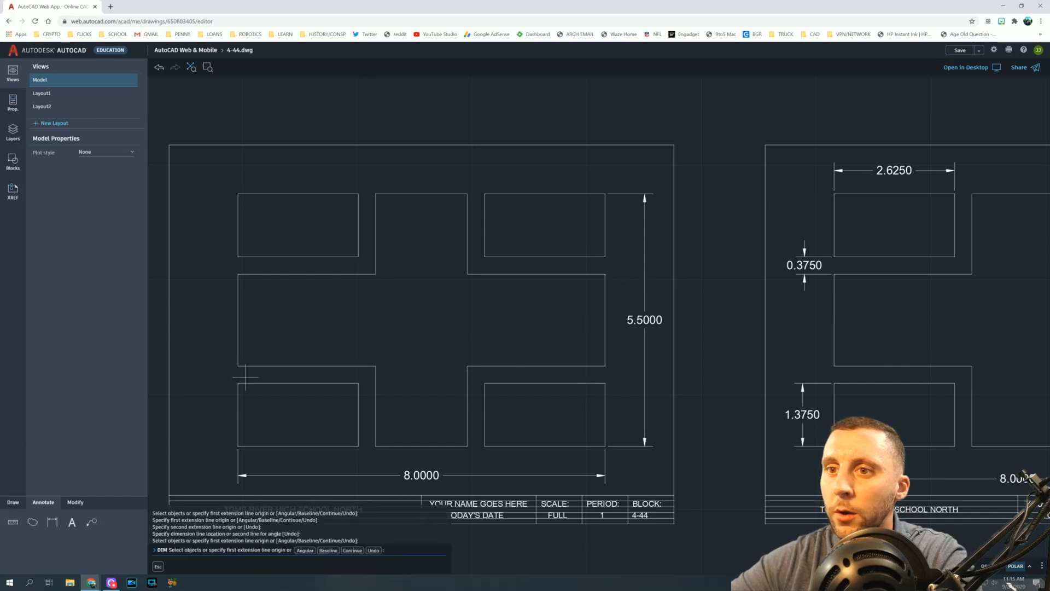
Step: Dimension the lower-left rectangle's height, placing the dimension to its left
key(Return)
key(Return)
click(238, 383)
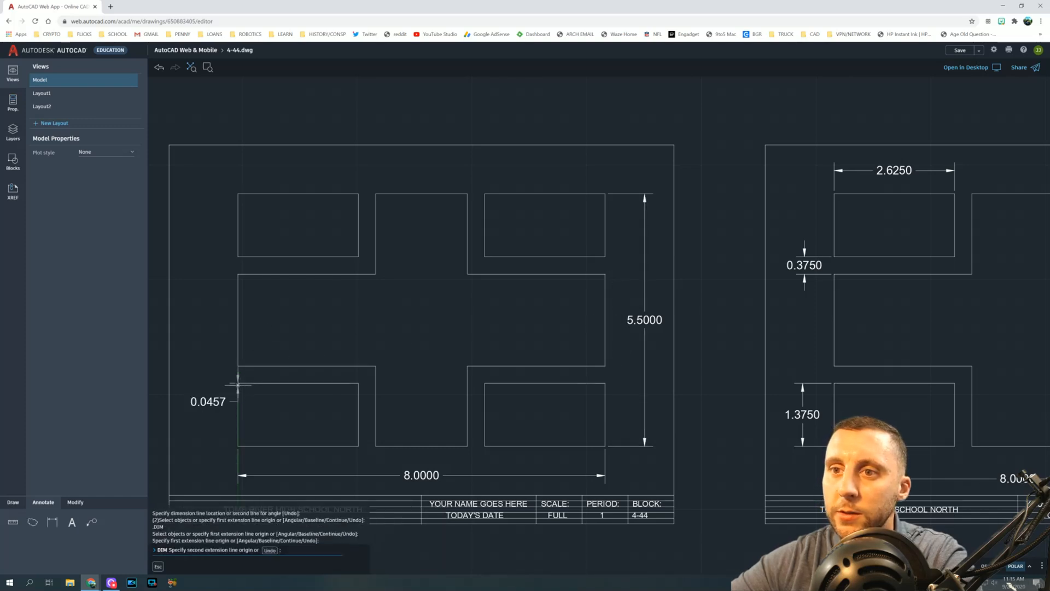
click(238, 446)
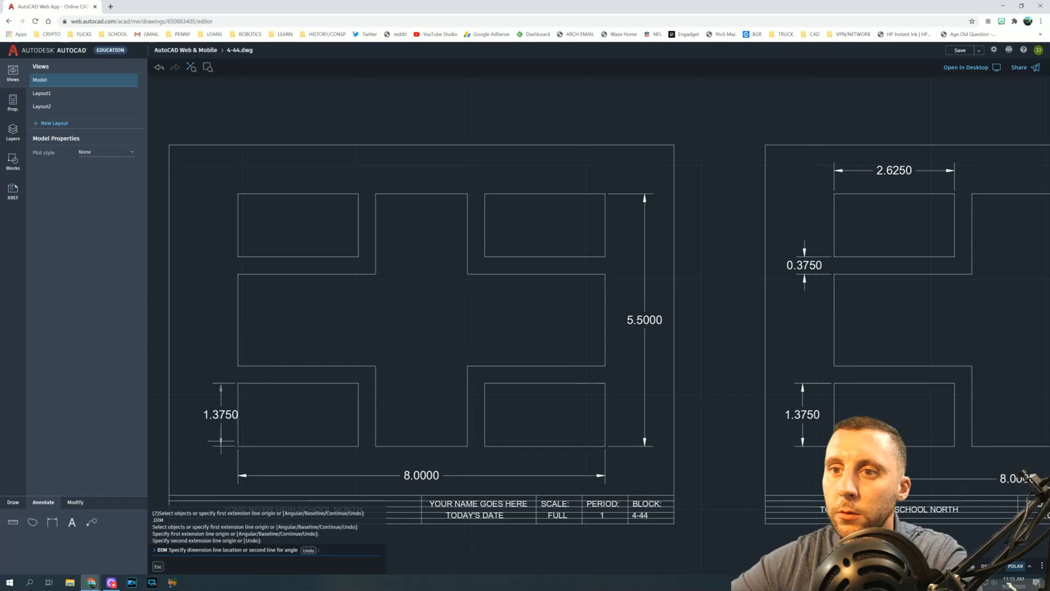
click(204, 414)
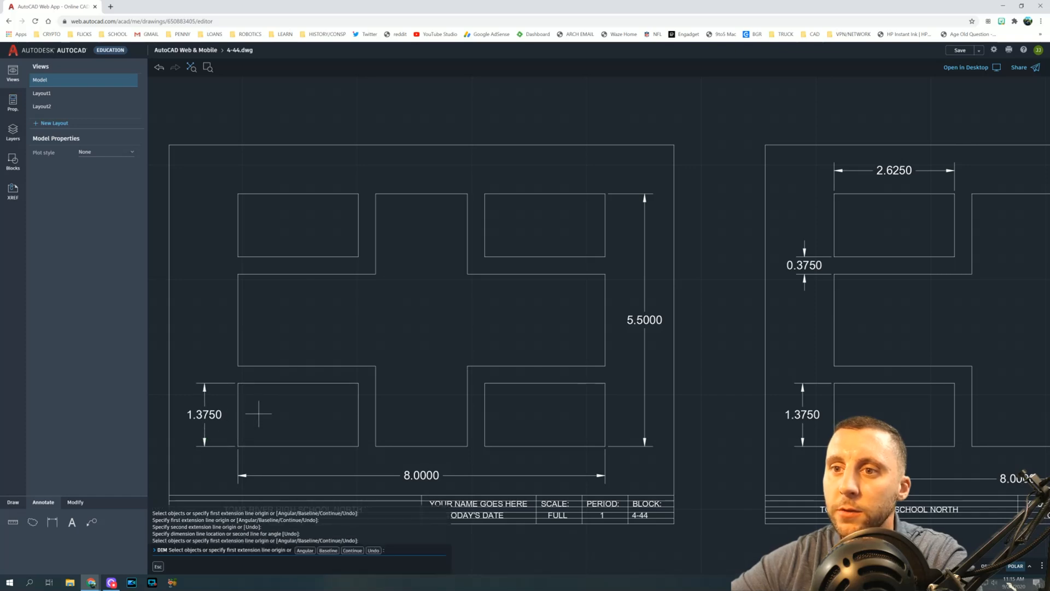
Step: Dimension the vertical gap between the cross and the upper-left rectangle on its left side, and that rectangle's width above it
click(238, 273)
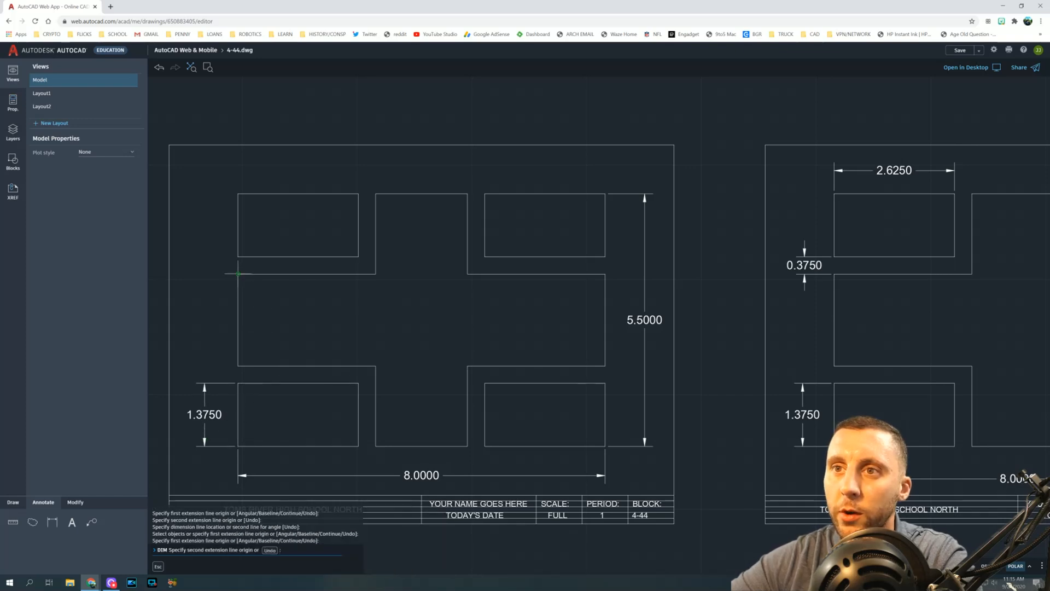
click(238, 257)
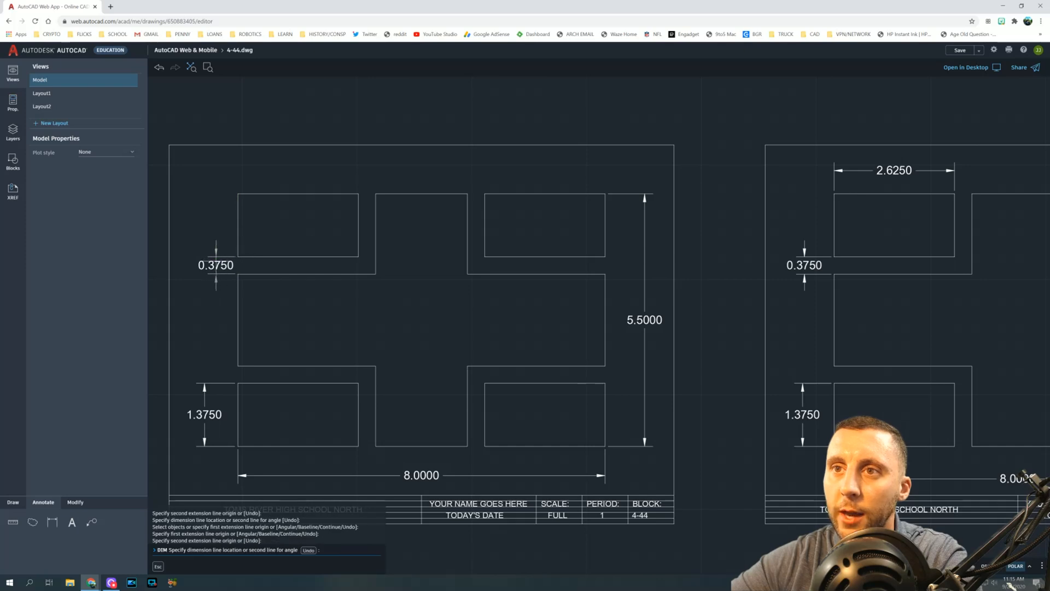
click(211, 257)
click(238, 193)
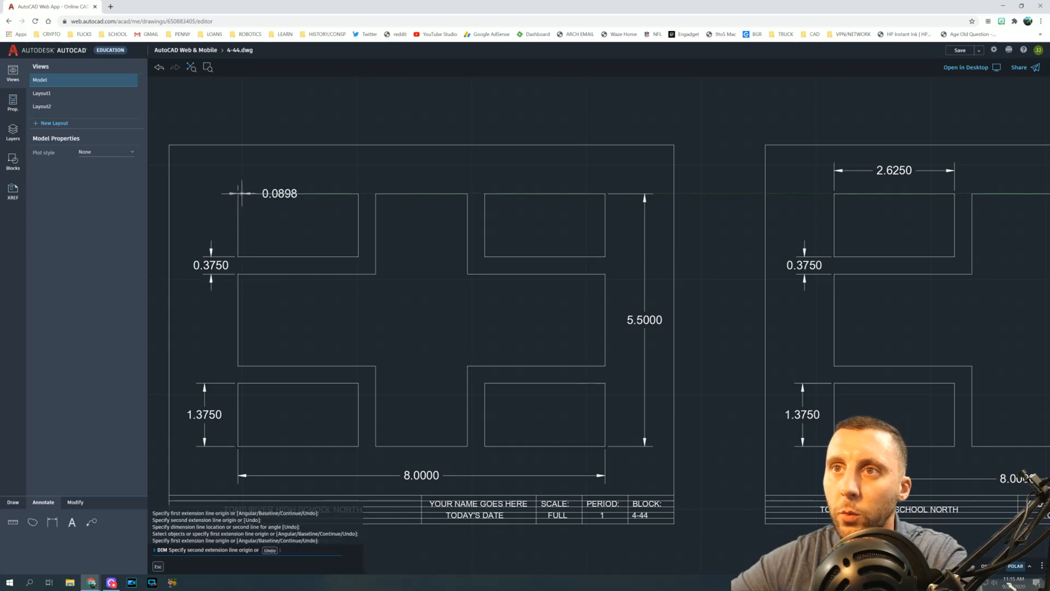
click(358, 194)
click(359, 170)
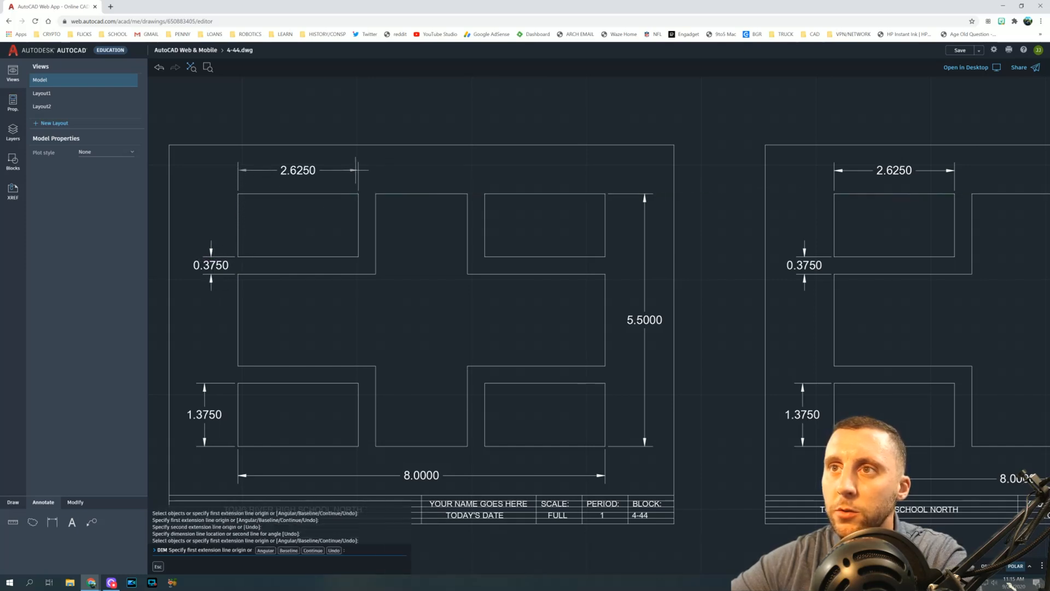
Step: Save the drawing and plot the display to a landscape Letter-size PDF, scaled to fit, with the monochrome.ctb plot style
scroll(471, 300, down, 2)
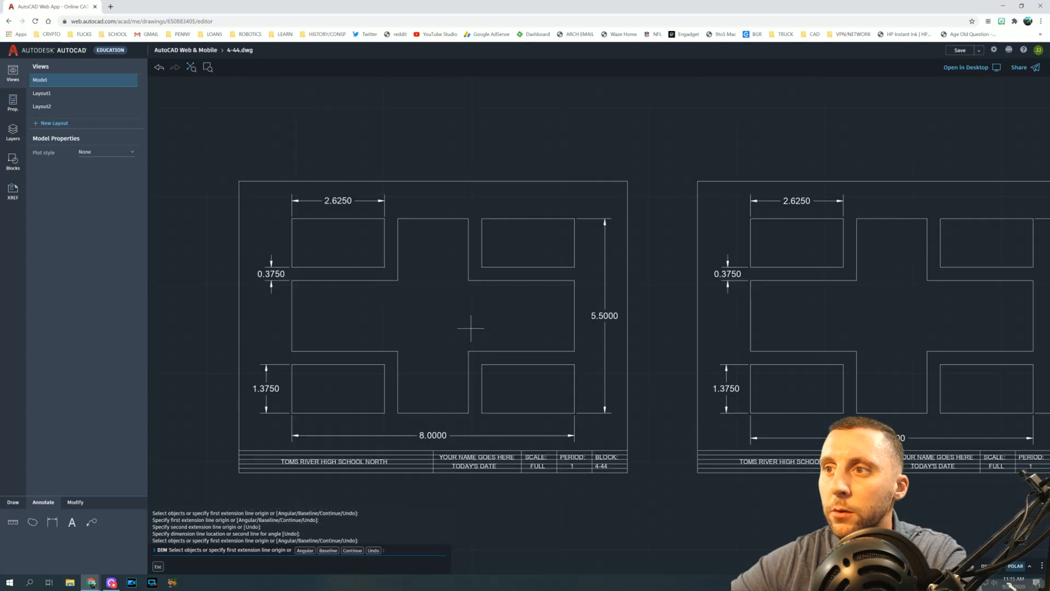
click(958, 50)
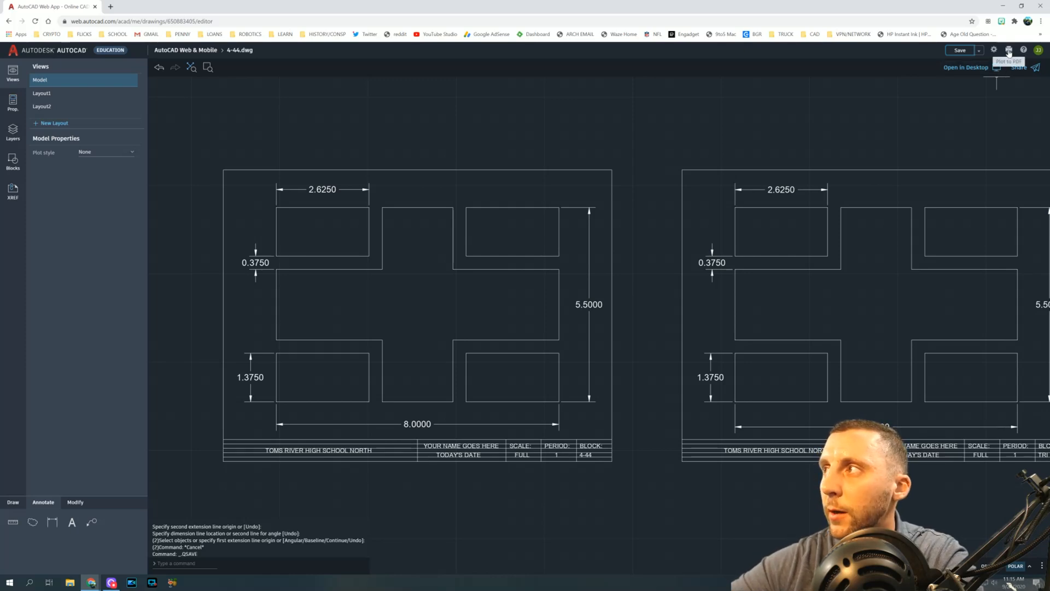
click(1009, 52)
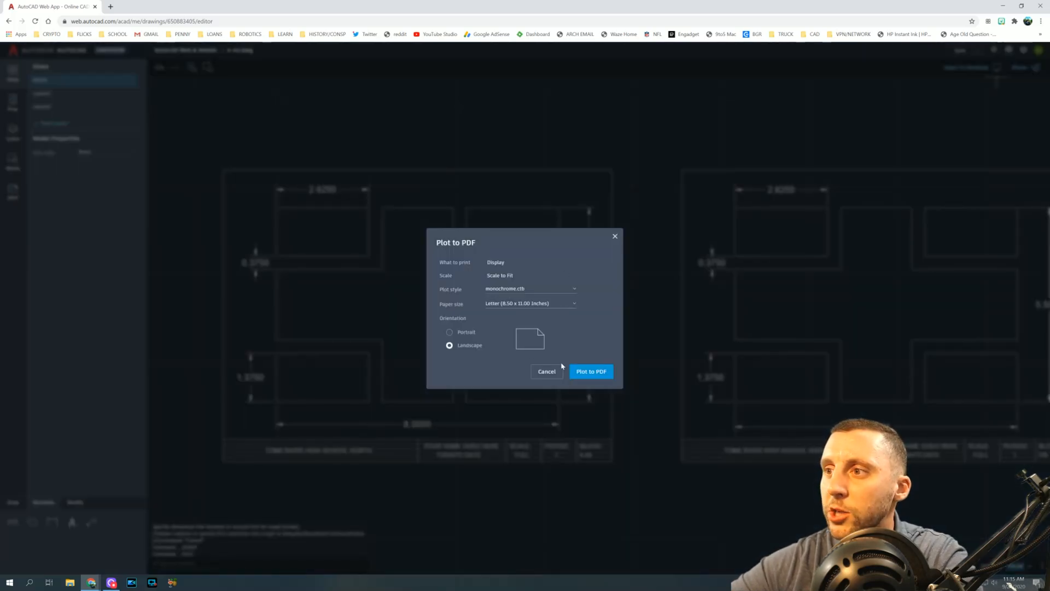
click(590, 372)
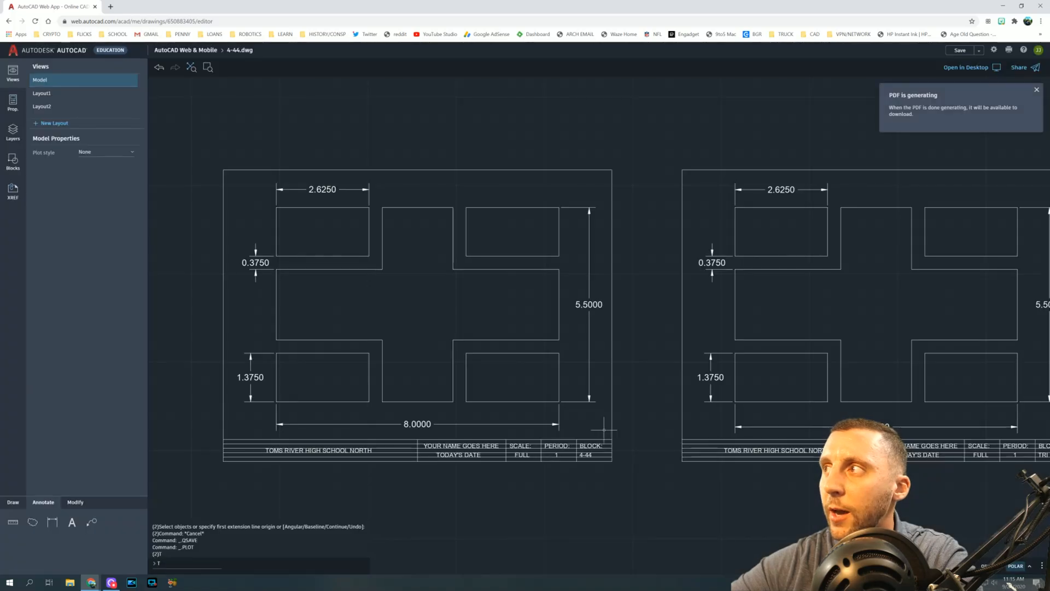